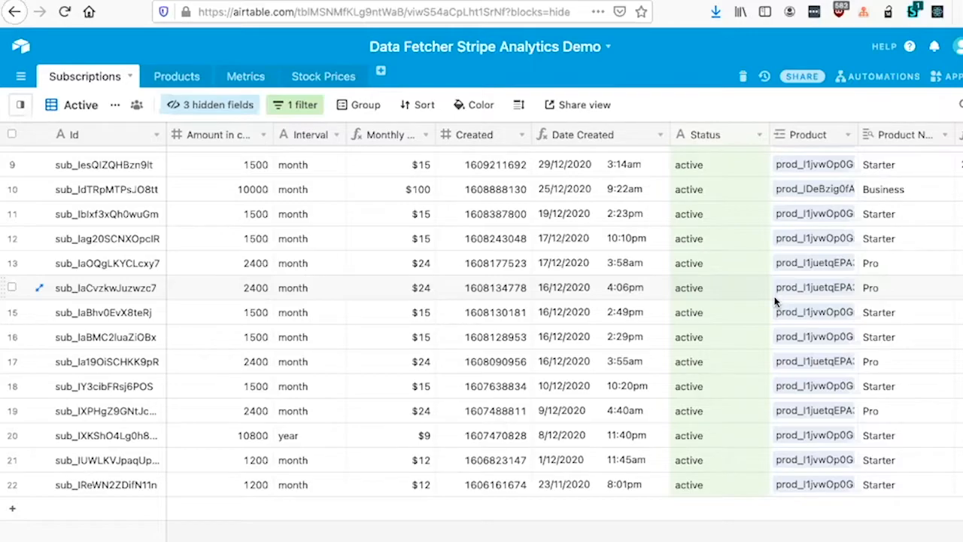
Step: Open the Stripe Subscriptions request in the Data Fetcher app, shown fullscreen
{"action": "scroll", "coordinate": [776, 294], "scroll_direction": "down", "scroll_amount": 1}
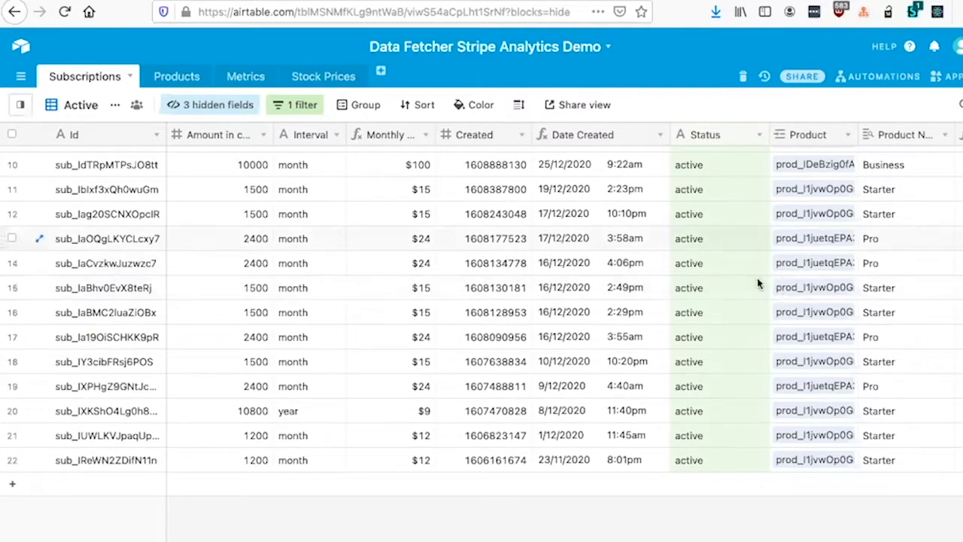
{"action": "scroll", "coordinate": [241, 207], "scroll_direction": "up", "scroll_amount": 5}
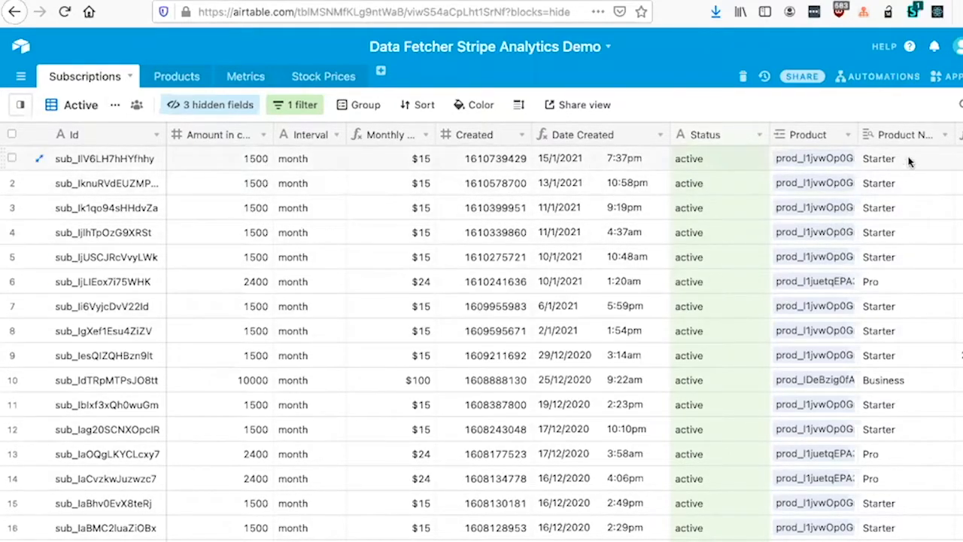
{"action": "left_click", "coordinate": [949, 79]}
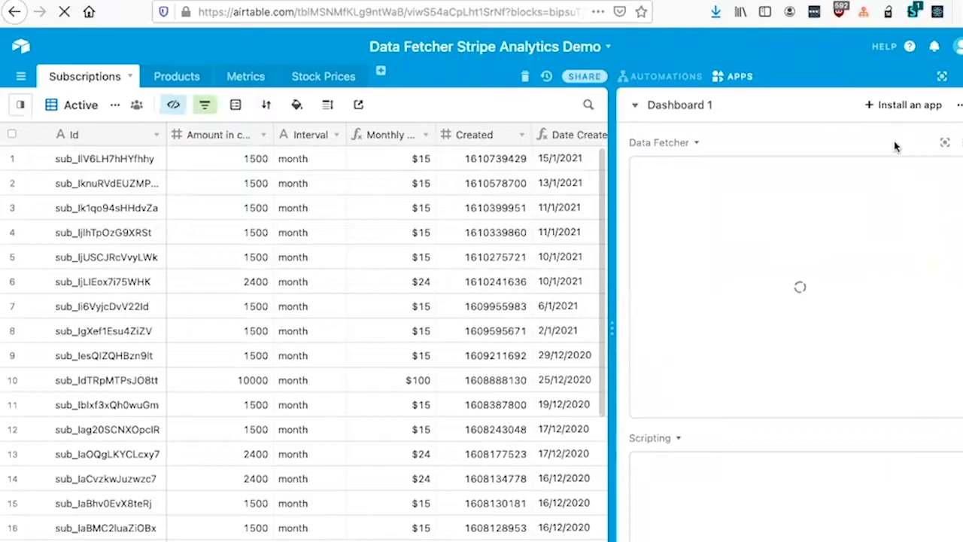
{"action": "left_click", "coordinate": [946, 143]}
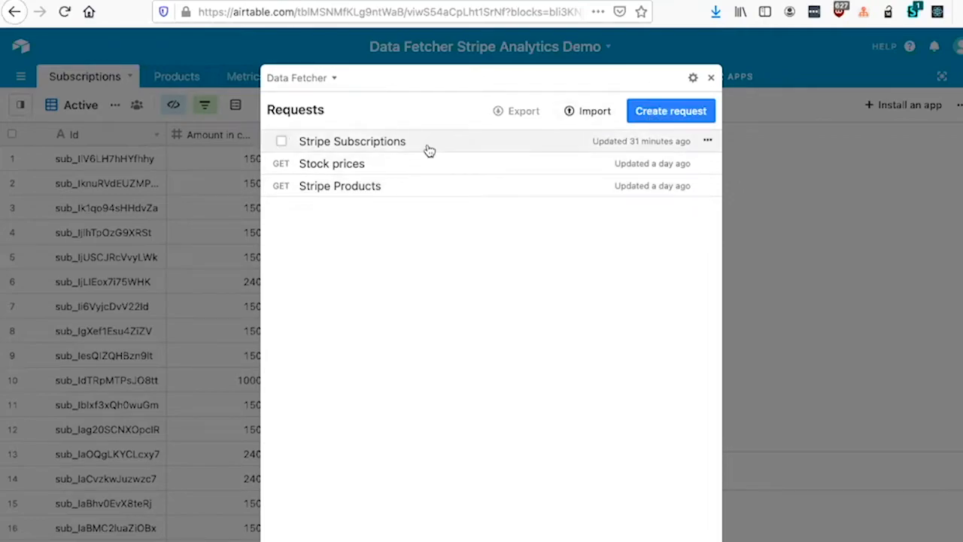
{"action": "left_click", "coordinate": [657, 119]}
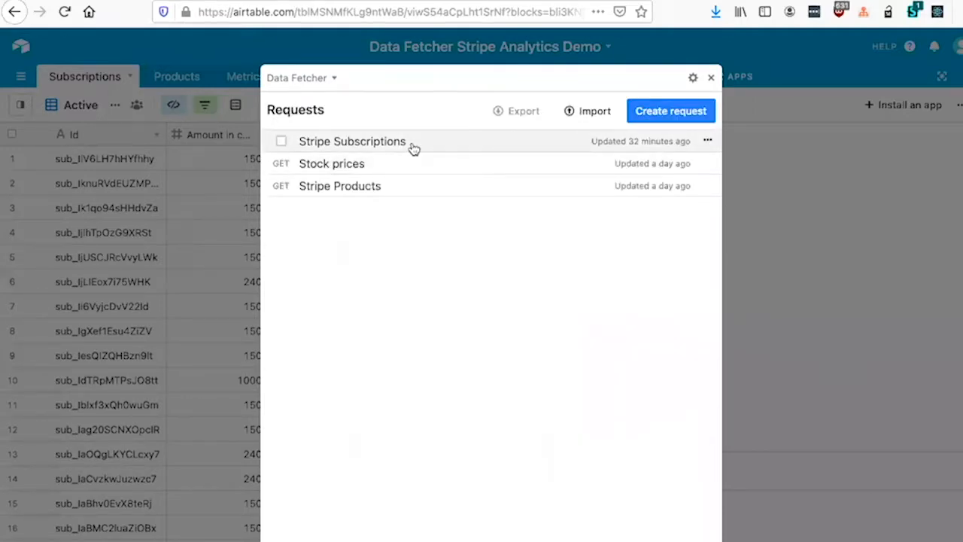
{"action": "left_click", "coordinate": [414, 148]}
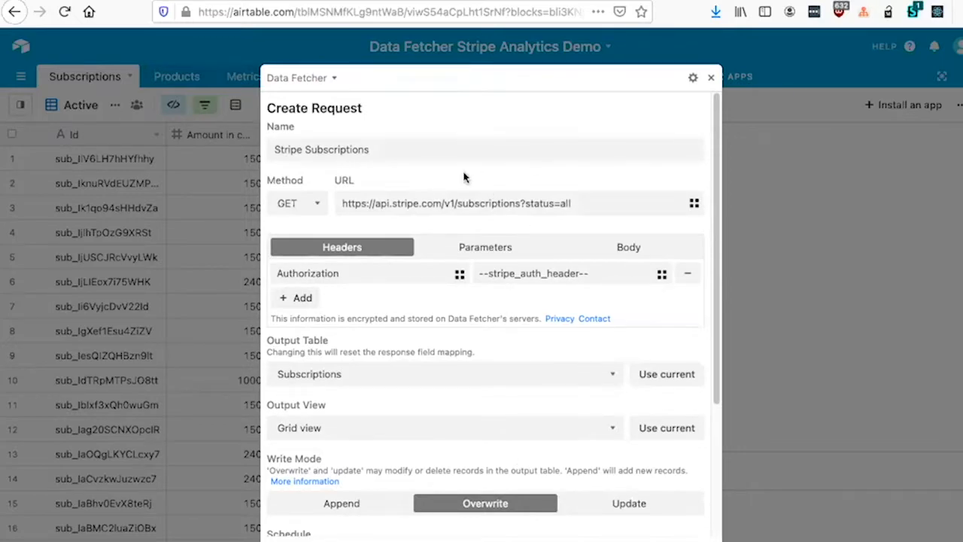
Step: Examine the Stripe Subscriptions request's name, URL, parameters, body and authorization header
{"action": "left_click", "coordinate": [442, 151]}
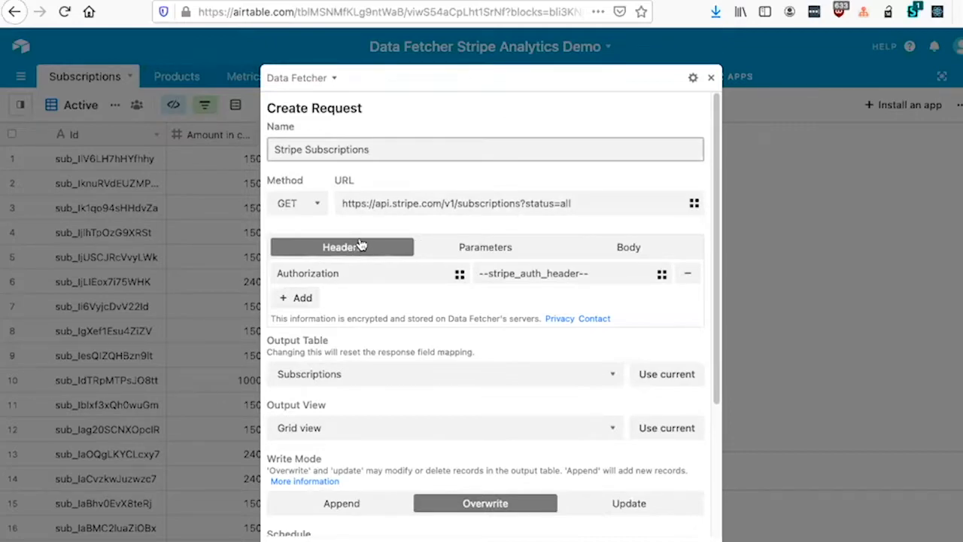
{"action": "left_click", "coordinate": [519, 244]}
{"action": "left_click", "coordinate": [606, 247]}
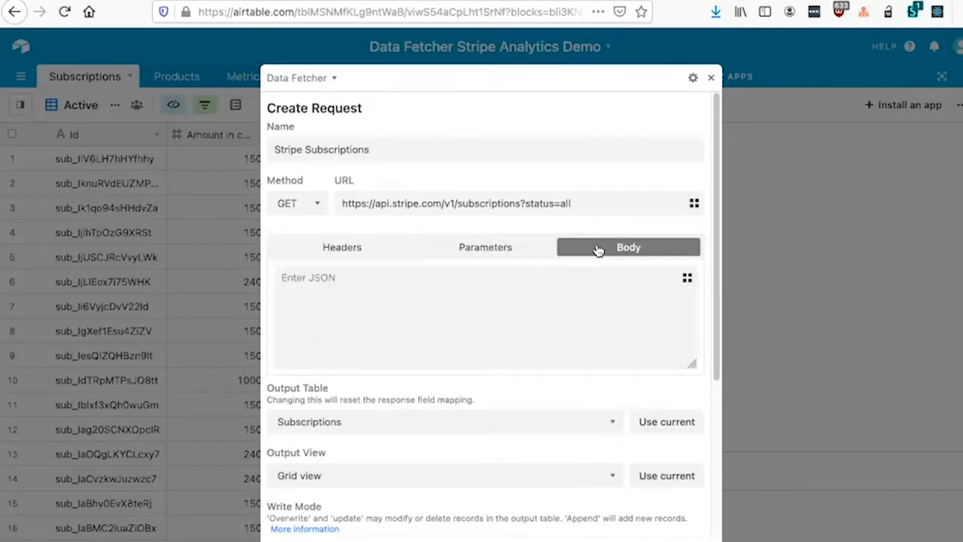
{"action": "left_click", "coordinate": [354, 249]}
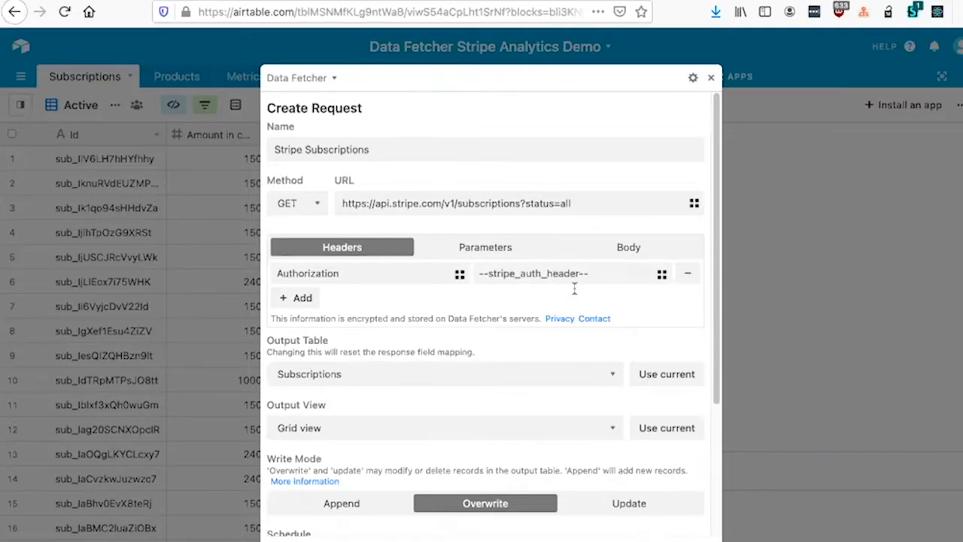
{"action": "scroll", "coordinate": [506, 211], "scroll_direction": "down", "scroll_amount": 2}
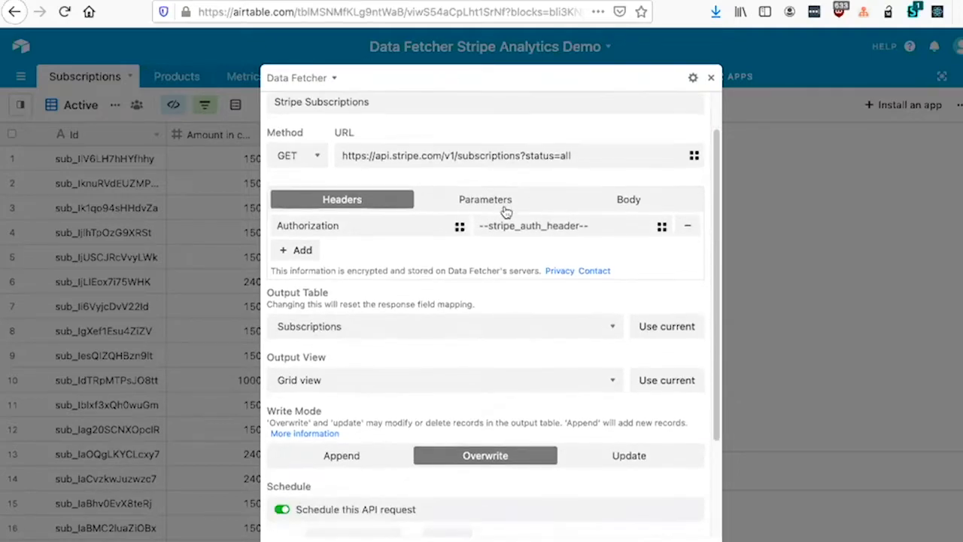
{"action": "scroll", "coordinate": [505, 210], "scroll_direction": "down", "scroll_amount": 1}
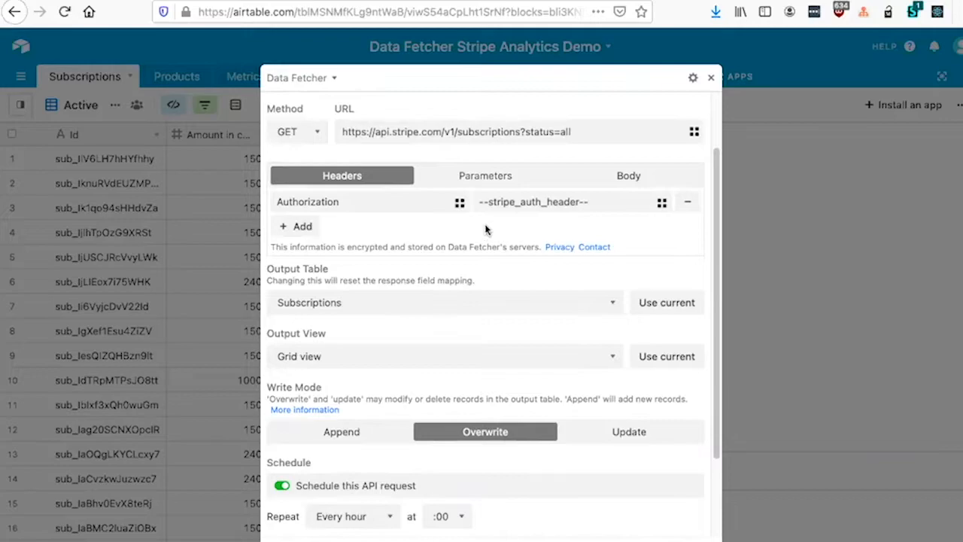
Step: Check the available output tables and review the request's output view and write mode settings
{"action": "left_click", "coordinate": [413, 300]}
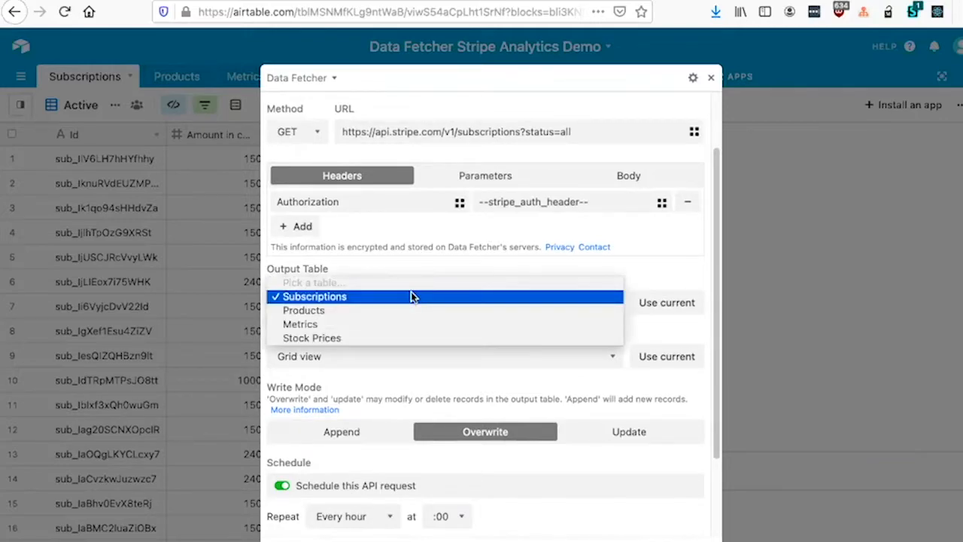
{"action": "left_click", "coordinate": [626, 275]}
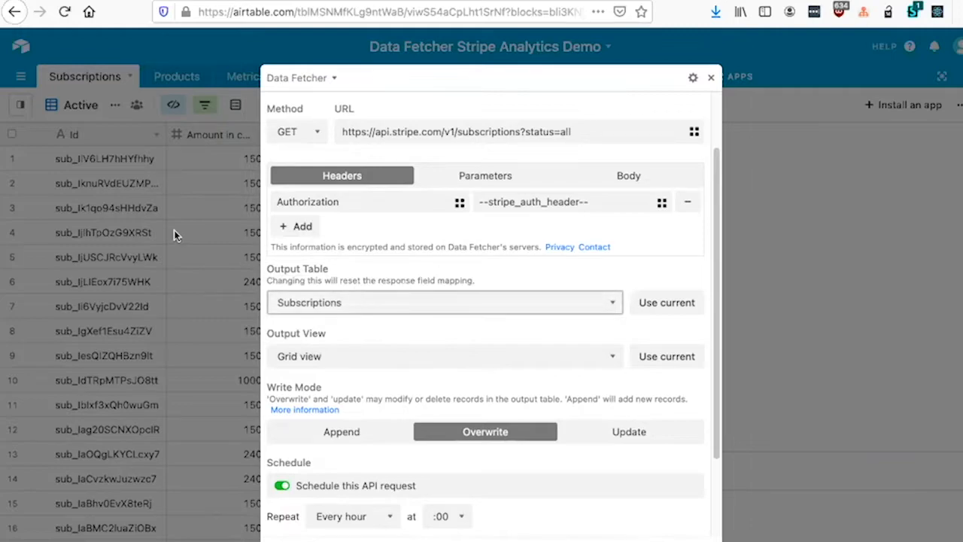
{"action": "scroll", "coordinate": [370, 276], "scroll_direction": "down", "scroll_amount": 1}
{"action": "scroll", "coordinate": [452, 241], "scroll_direction": "down", "scroll_amount": 2}
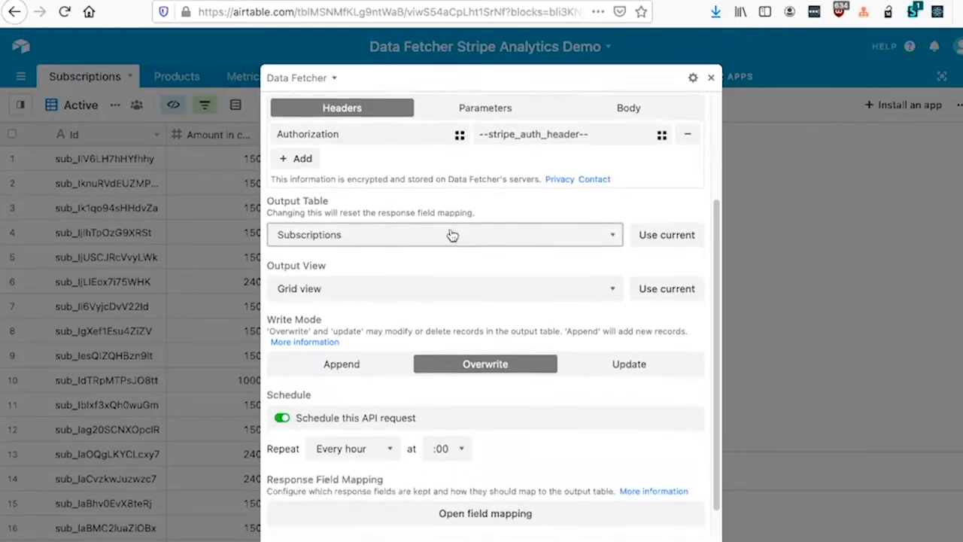
{"action": "scroll", "coordinate": [452, 233], "scroll_direction": "down", "scroll_amount": 1}
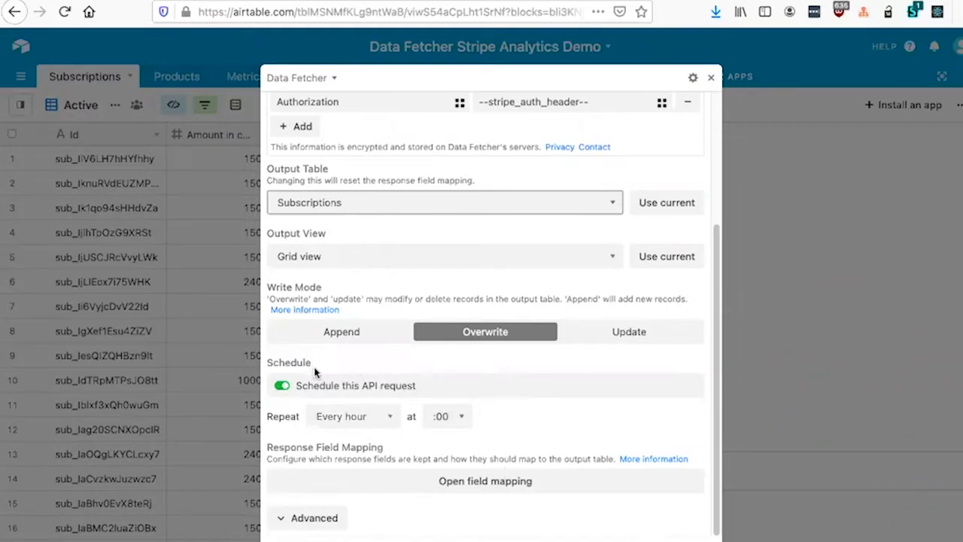
Step: Try the weekly repeat option for the scheduled API request, and return it to every hour
{"action": "left_click", "coordinate": [369, 412]}
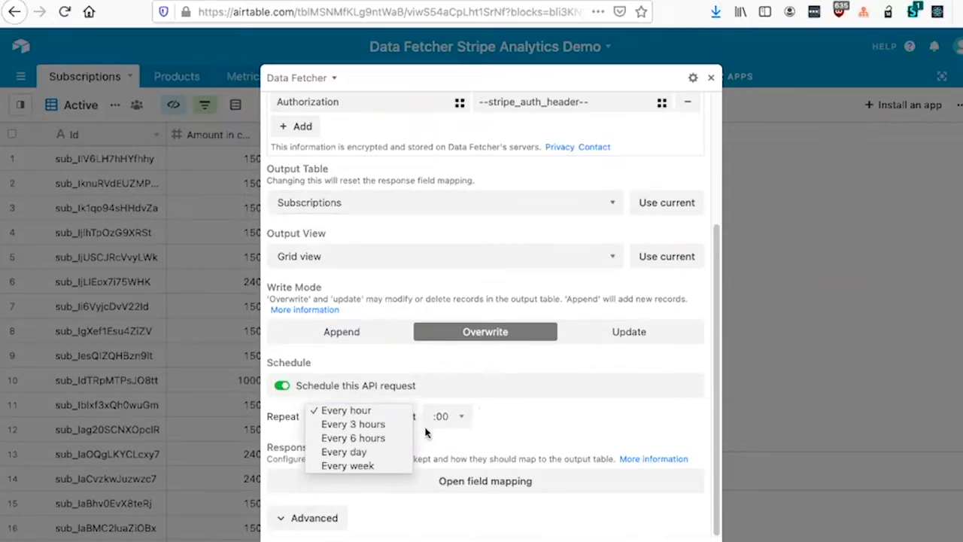
{"action": "left_click", "coordinate": [359, 464]}
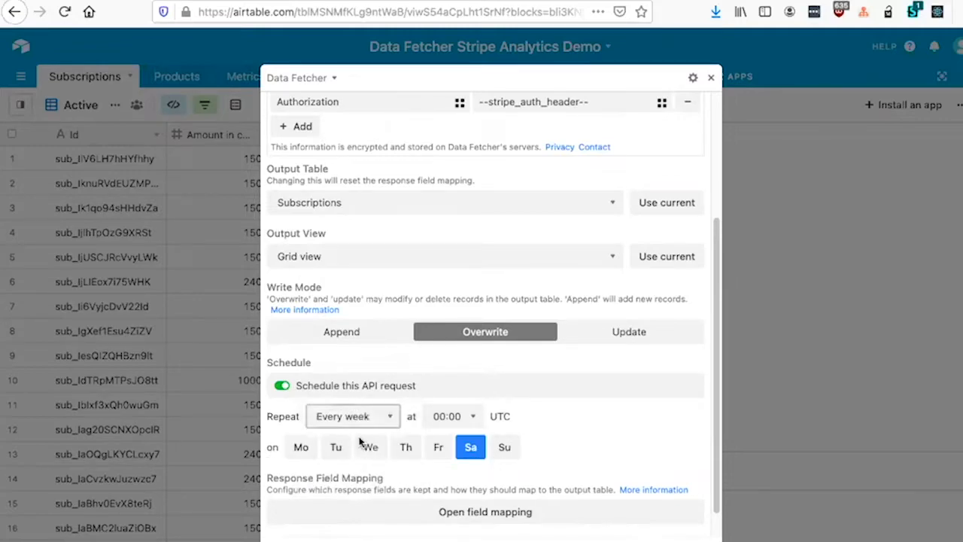
{"action": "left_click", "coordinate": [380, 422]}
{"action": "left_click", "coordinate": [346, 355]}
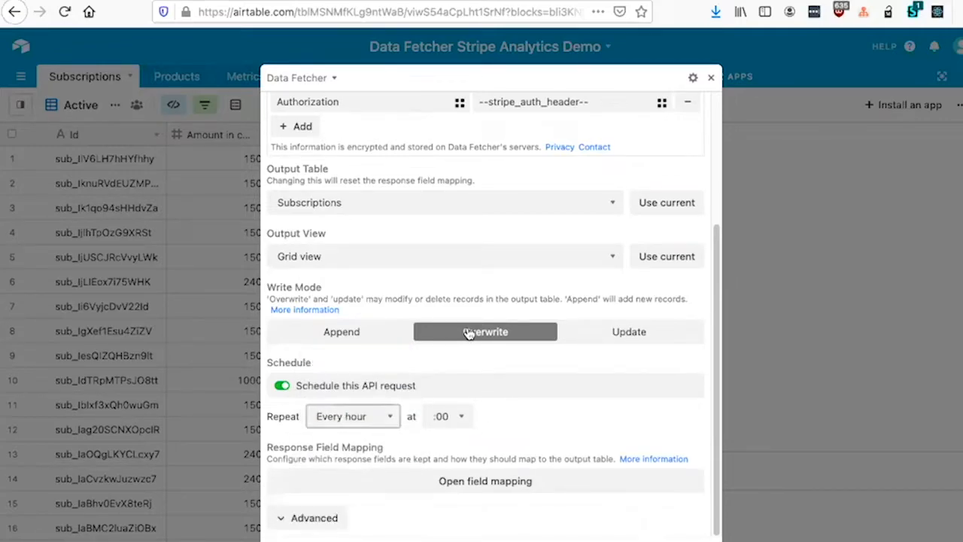
Step: Review the response field mapping against the sample response in Stripe's List subscriptions documentation, and close the mapping without changes
{"action": "left_click", "coordinate": [481, 479]}
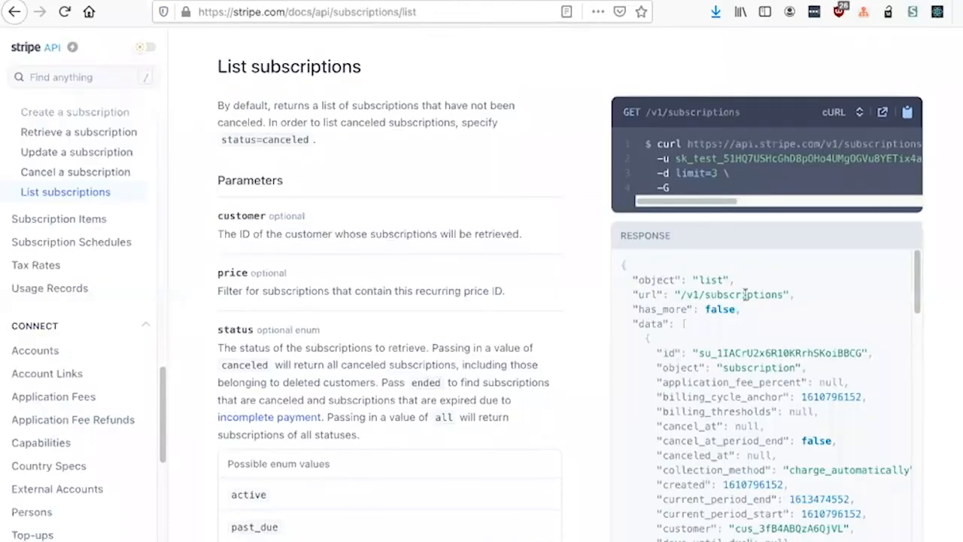
{"action": "scroll", "coordinate": [743, 259], "scroll_direction": "down", "scroll_amount": 3}
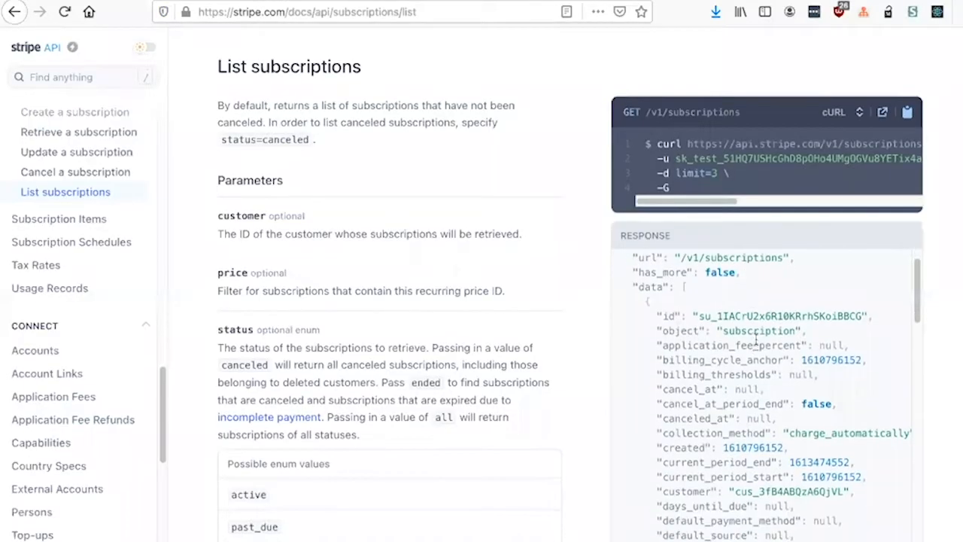
{"action": "scroll", "coordinate": [739, 413], "scroll_direction": "down", "scroll_amount": 3}
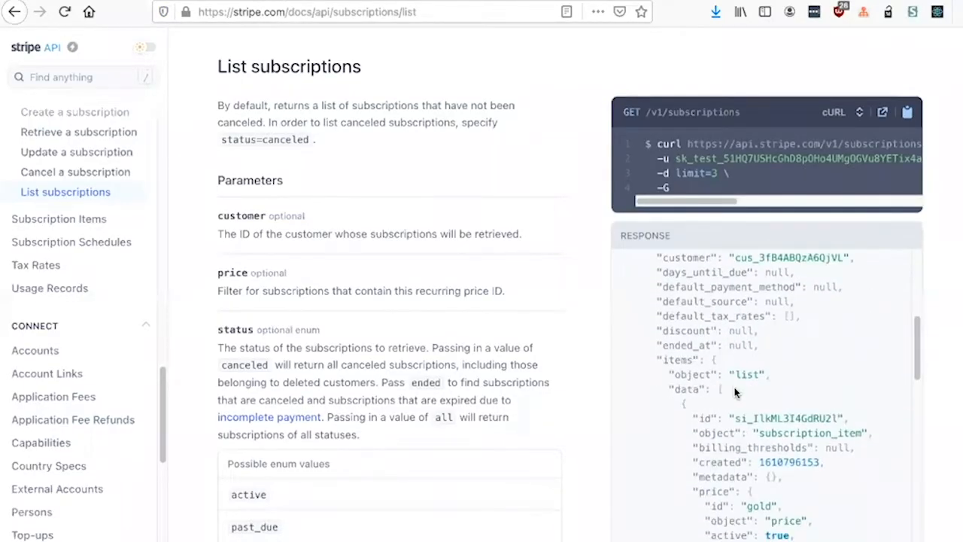
{"action": "scroll", "coordinate": [712, 324], "scroll_direction": "down", "scroll_amount": 6}
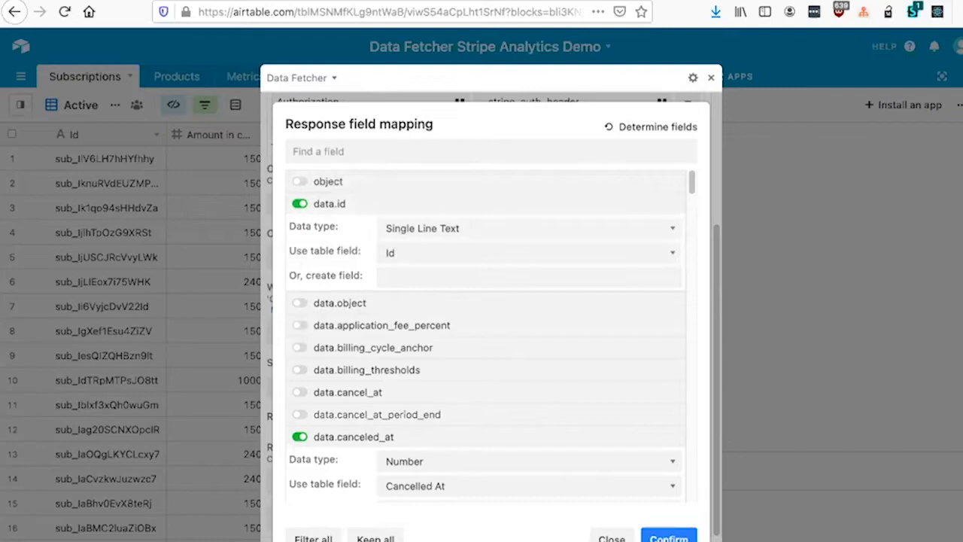
{"action": "left_click", "coordinate": [610, 537]}
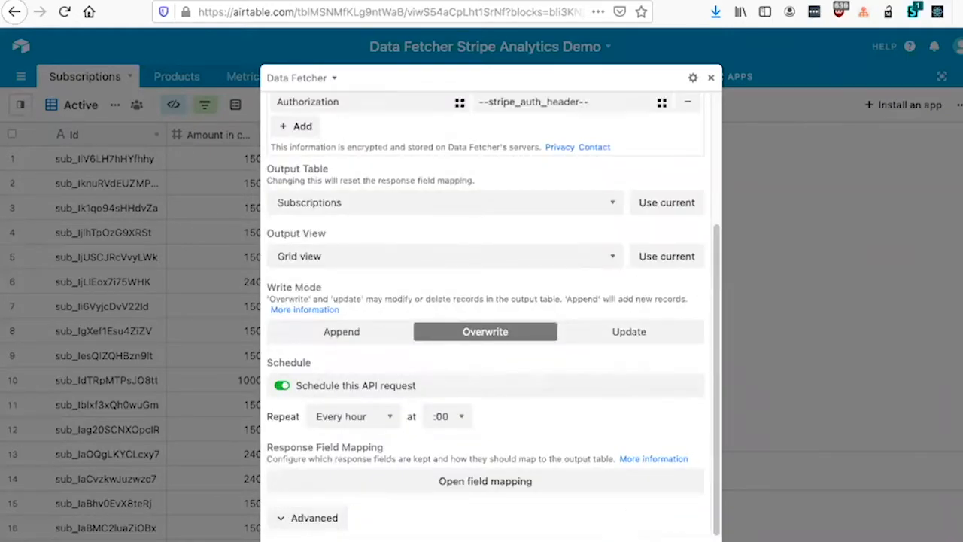
Step: Exit the fullscreen Data Fetcher app and run the Stripe Subscriptions request to refresh the Subscriptions table
{"action": "left_click", "coordinate": [849, 215]}
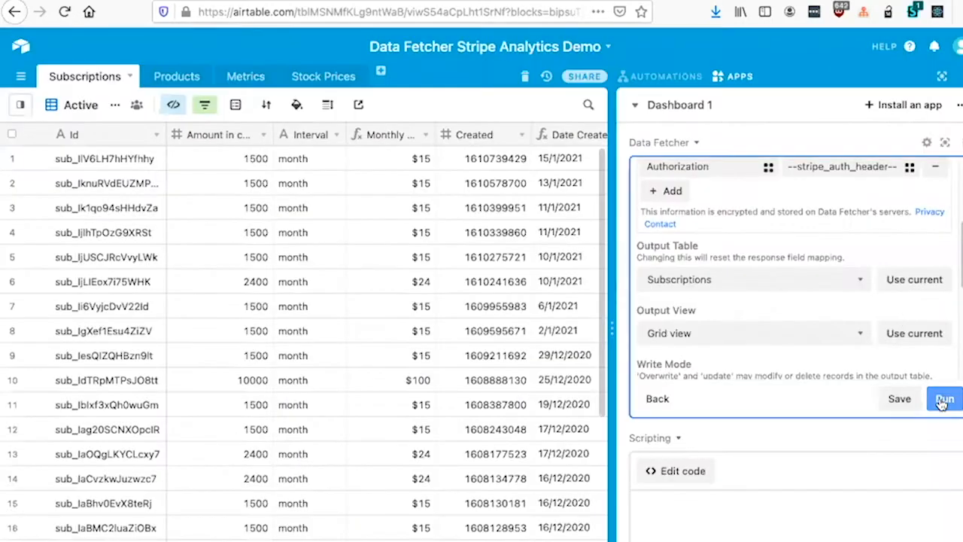
{"action": "left_click", "coordinate": [944, 400]}
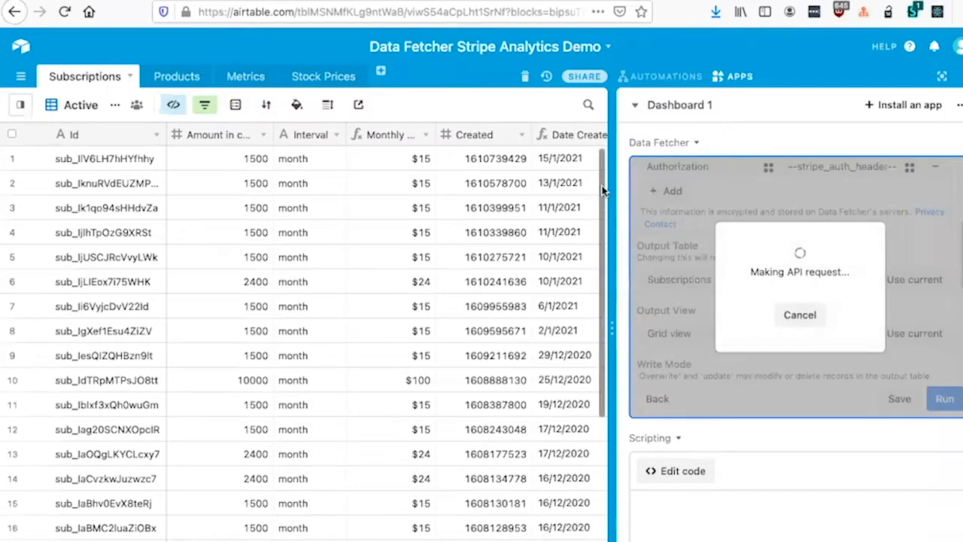
{"action": "scroll", "coordinate": [455, 226], "scroll_direction": "down", "scroll_amount": 5}
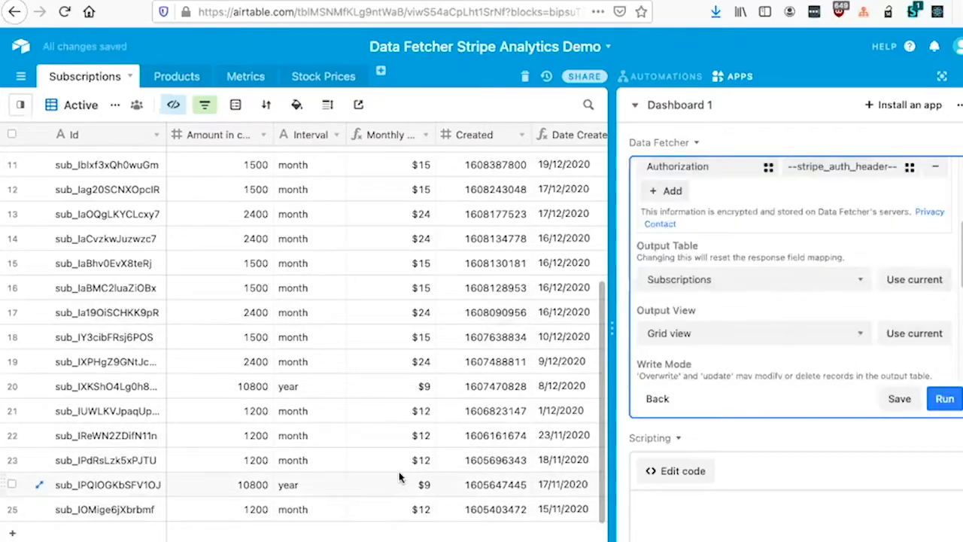
Step: Expand the request's advanced settings and examine the available pagination types, keeping Cursor
{"action": "scroll", "coordinate": [741, 343], "scroll_direction": "up", "scroll_amount": 5}
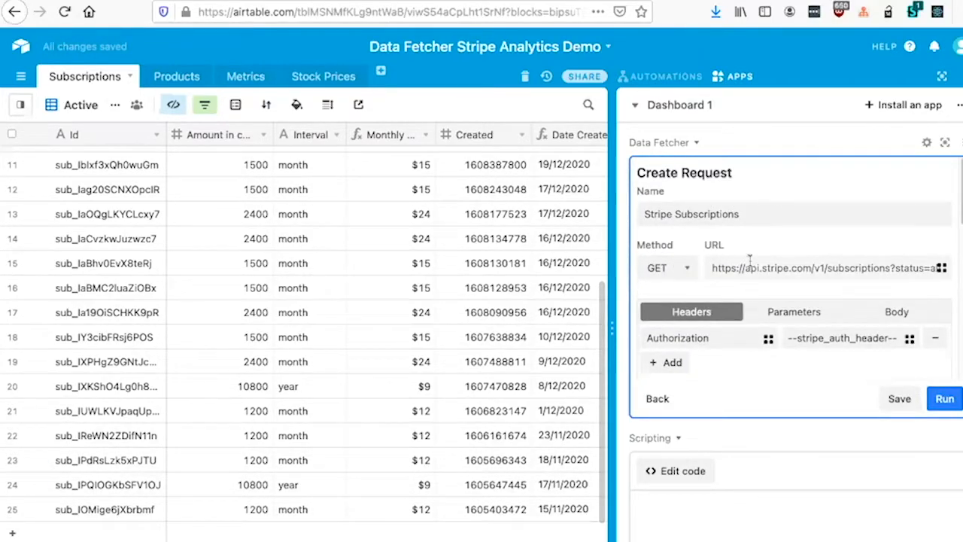
{"action": "scroll", "coordinate": [782, 282], "scroll_direction": "down", "scroll_amount": 5}
{"action": "scroll", "coordinate": [786, 280], "scroll_direction": "down", "scroll_amount": 6}
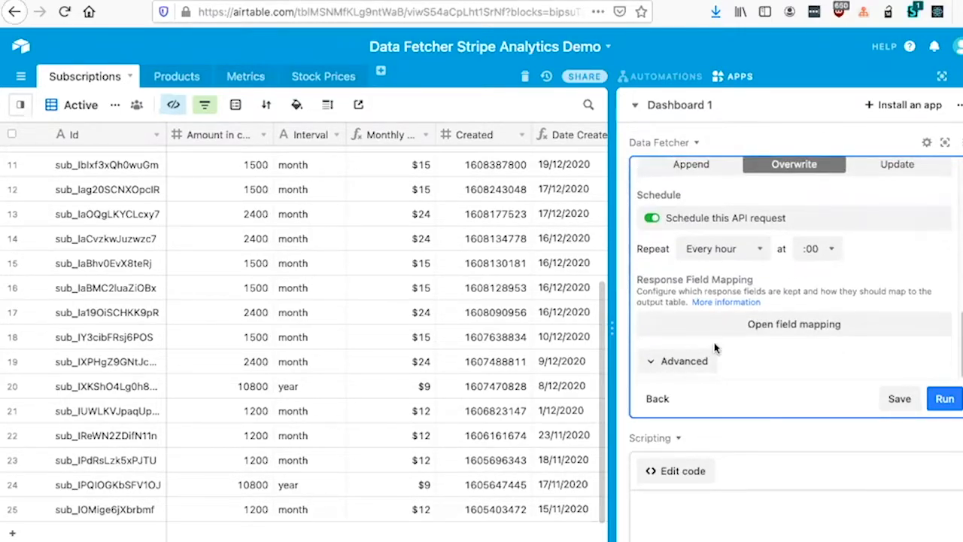
{"action": "left_click", "coordinate": [701, 362]}
{"action": "scroll", "coordinate": [782, 244], "scroll_direction": "down", "scroll_amount": 4}
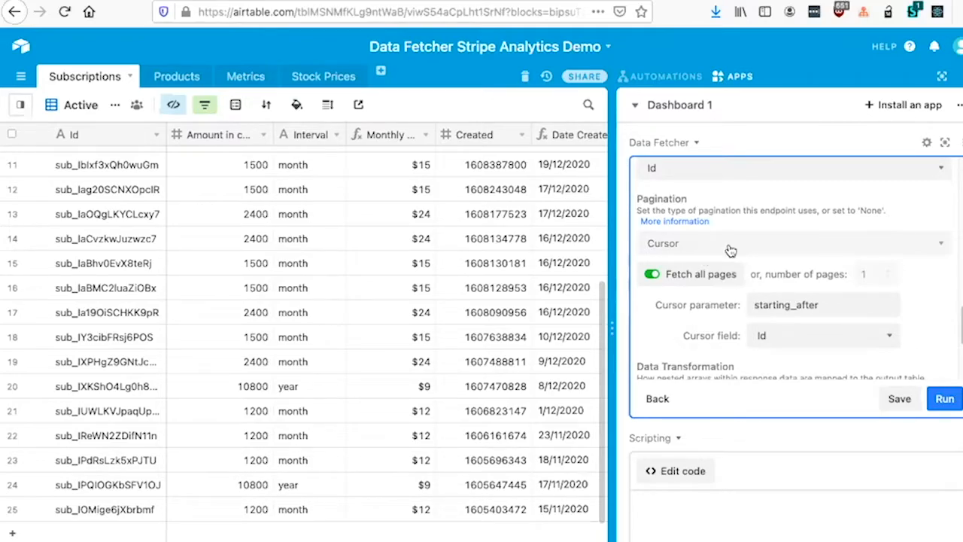
{"action": "left_click", "coordinate": [734, 243]}
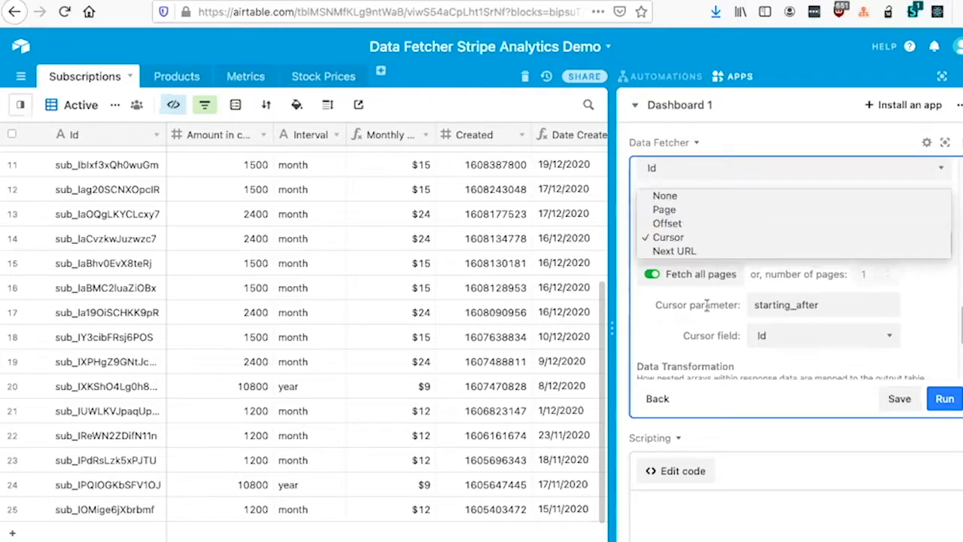
{"action": "left_click", "coordinate": [673, 315]}
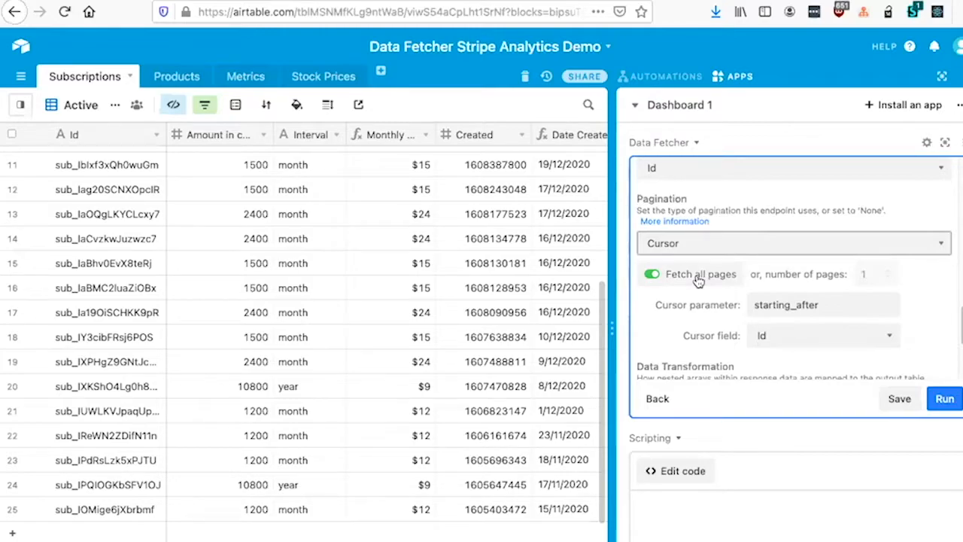
Step: Review the request's cursor, data transformation and multiple-record run settings
{"action": "scroll", "coordinate": [698, 280], "scroll_direction": "down", "scroll_amount": 1}
{"action": "scroll", "coordinate": [700, 278], "scroll_direction": "up", "scroll_amount": 4}
{"action": "scroll", "coordinate": [704, 277], "scroll_direction": "down", "scroll_amount": 8}
{"action": "scroll", "coordinate": [722, 270], "scroll_direction": "down", "scroll_amount": 1}
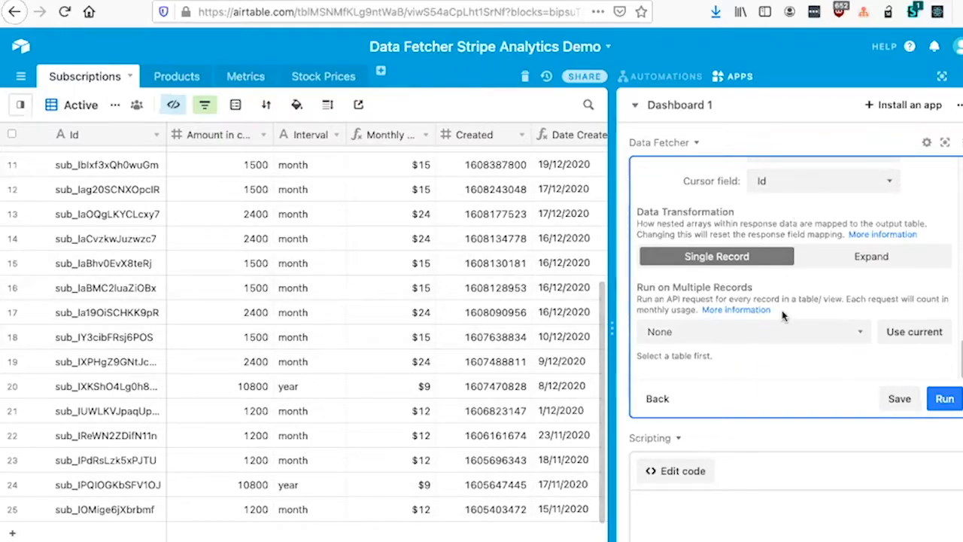
Step: Hide the apps dashboard and look through the subscription records in the Active view
{"action": "left_click", "coordinate": [733, 75]}
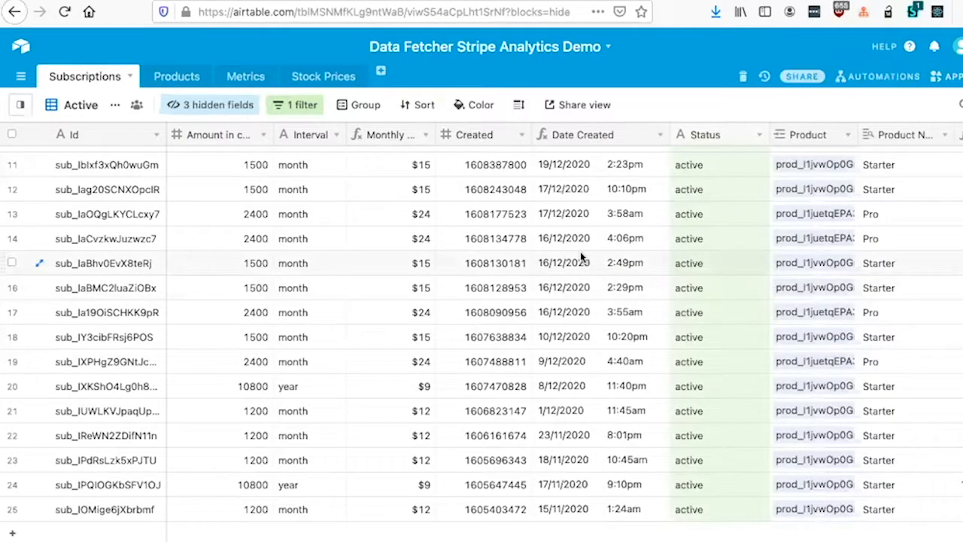
{"action": "scroll", "coordinate": [580, 252], "scroll_direction": "up", "scroll_amount": 1}
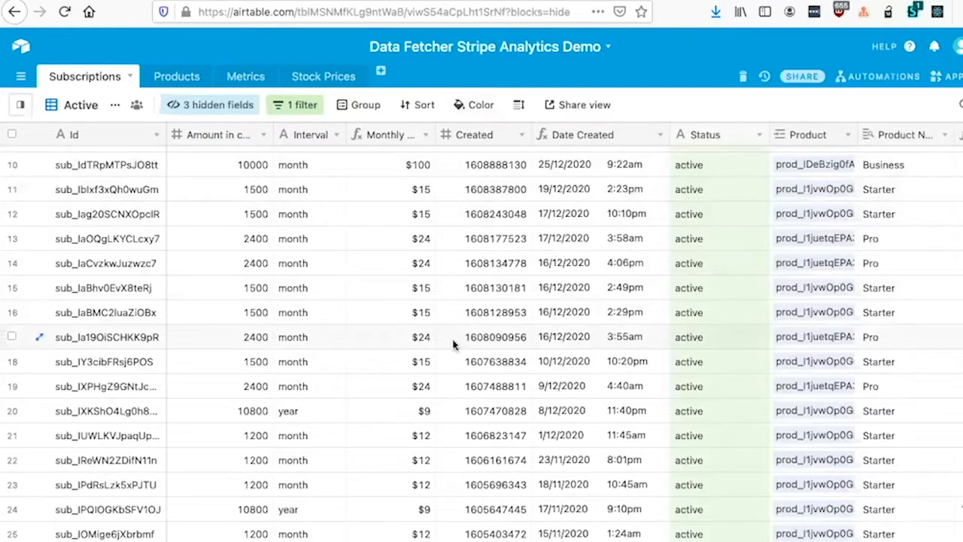
{"action": "scroll", "coordinate": [408, 391], "scroll_direction": "down", "scroll_amount": 1}
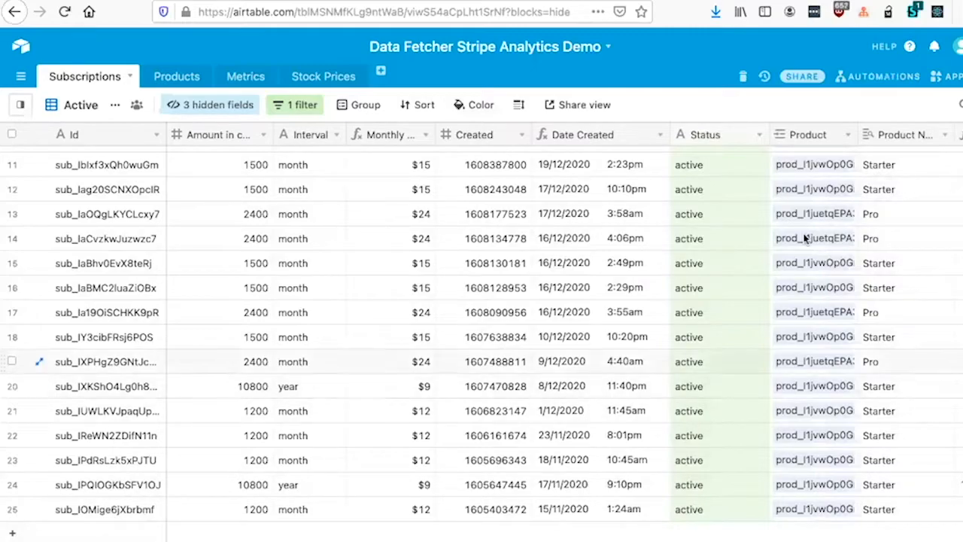
Step: Switch to the Products table, show the apps dashboard and review the Stripe Products request's settings
{"action": "scroll", "coordinate": [666, 184], "scroll_direction": "up", "scroll_amount": 1}
{"action": "scroll", "coordinate": [666, 184], "scroll_direction": "up", "scroll_amount": 3}
{"action": "left_click", "coordinate": [187, 79]}
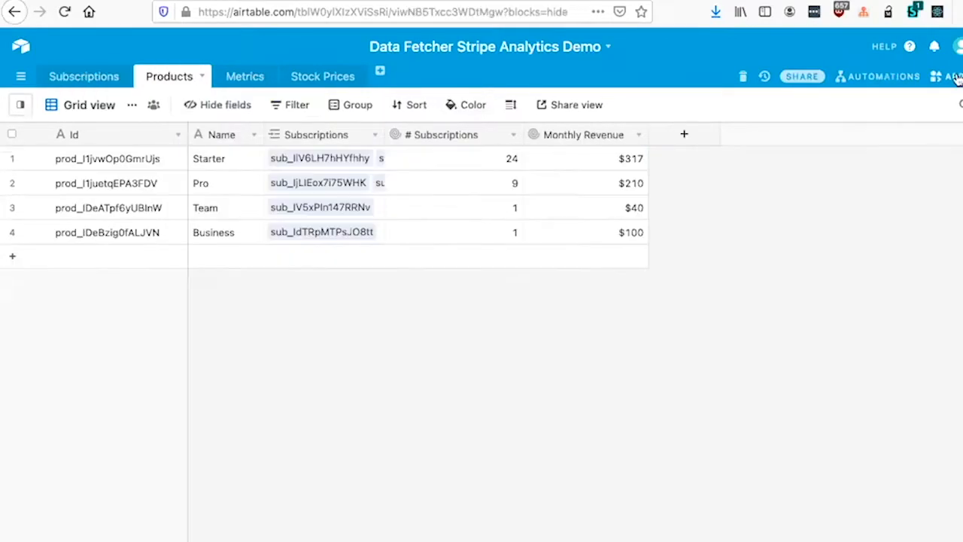
{"action": "left_click", "coordinate": [956, 77]}
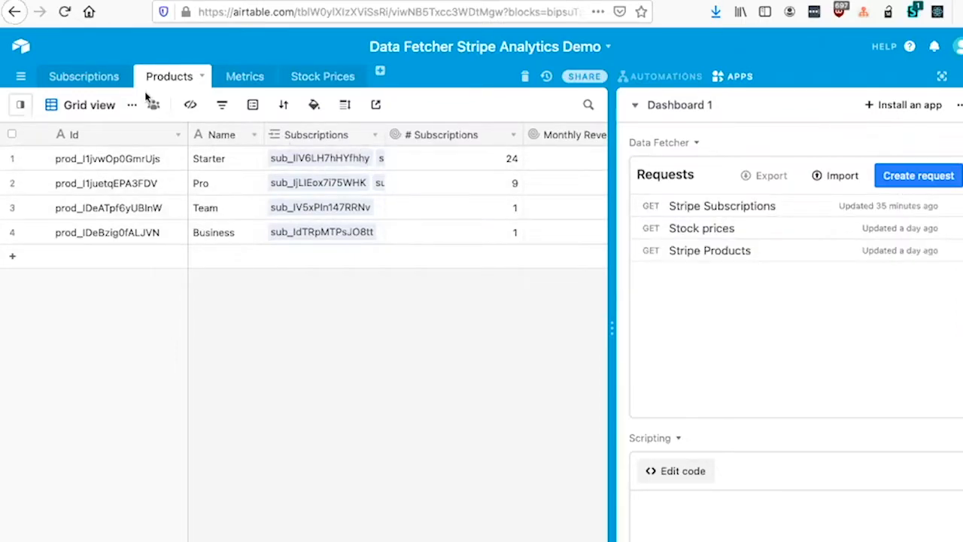
{"action": "left_click", "coordinate": [723, 251]}
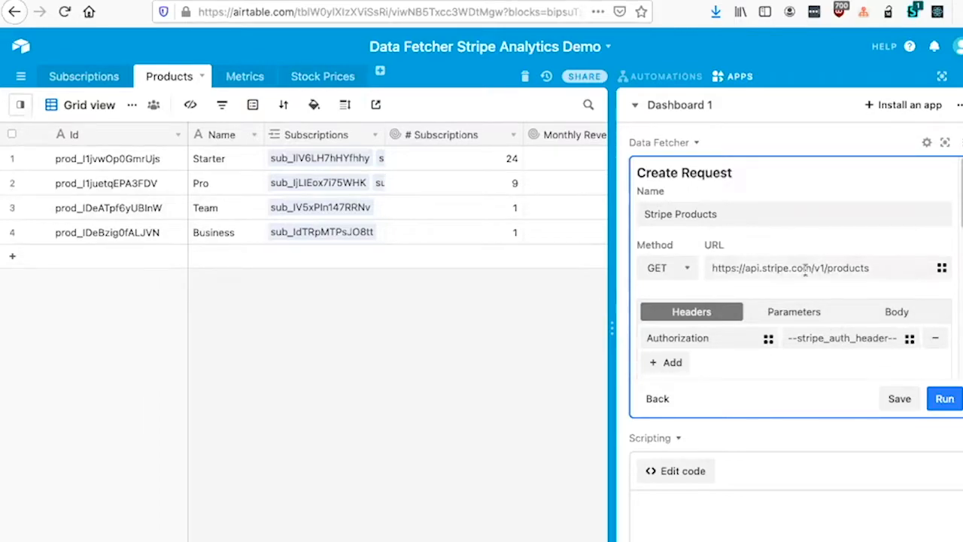
{"action": "scroll", "coordinate": [822, 226], "scroll_direction": "down", "scroll_amount": 5}
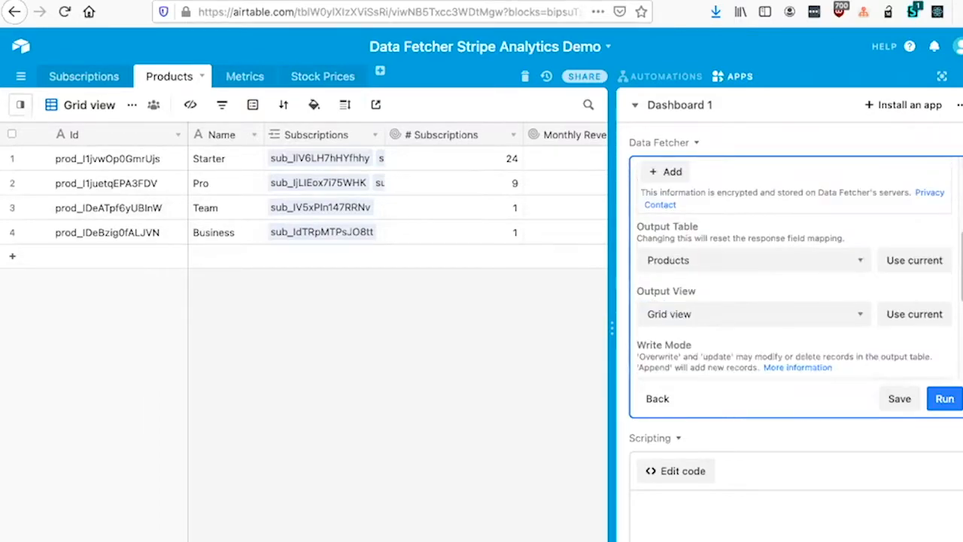
Step: View the full Products table without the apps dashboard, and bring the dashboard back at the Scripting app
{"action": "left_click", "coordinate": [941, 76]}
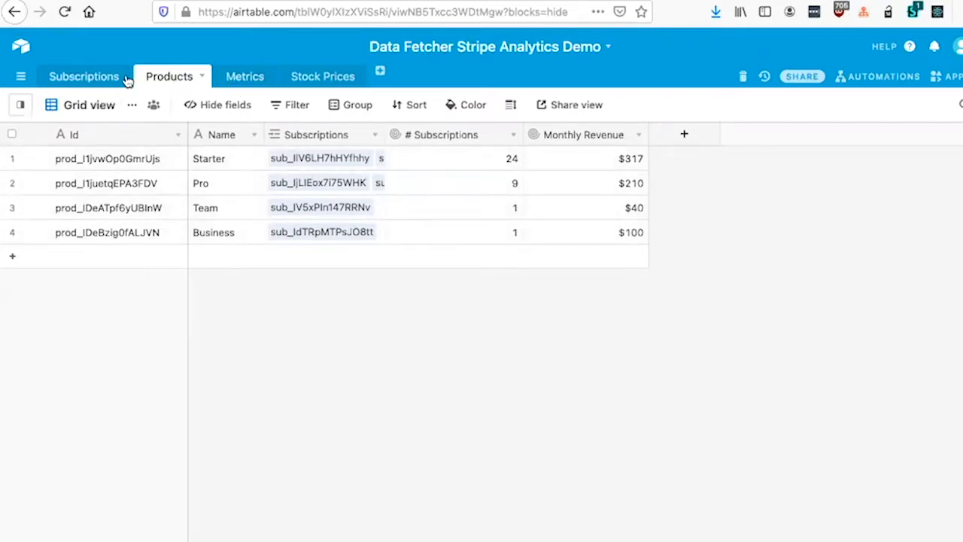
{"action": "left_click", "coordinate": [954, 77]}
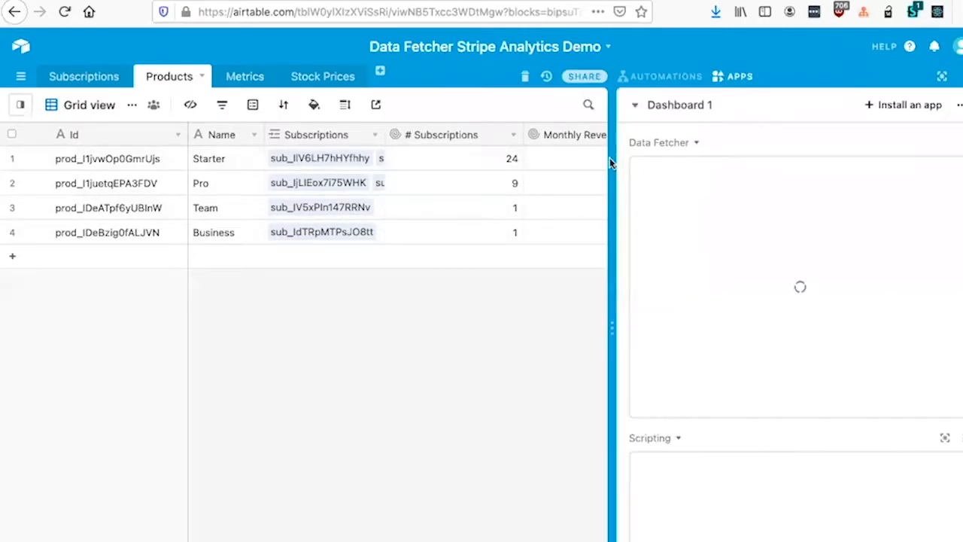
{"action": "scroll", "coordinate": [823, 218], "scroll_direction": "down", "scroll_amount": 4}
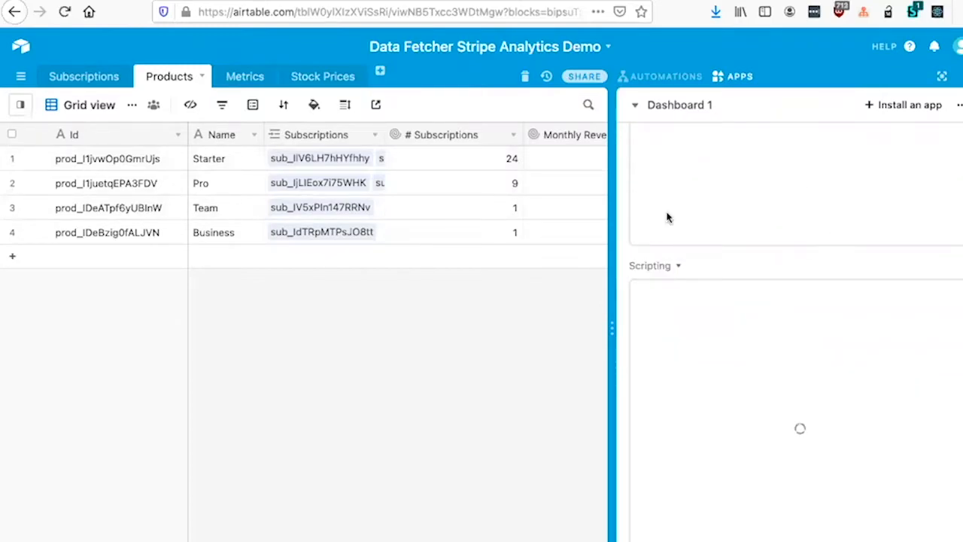
Step: Switch to the Metrics table and read through the Scripting app's code in the enlarged editor before closing it
{"action": "left_click", "coordinate": [244, 78]}
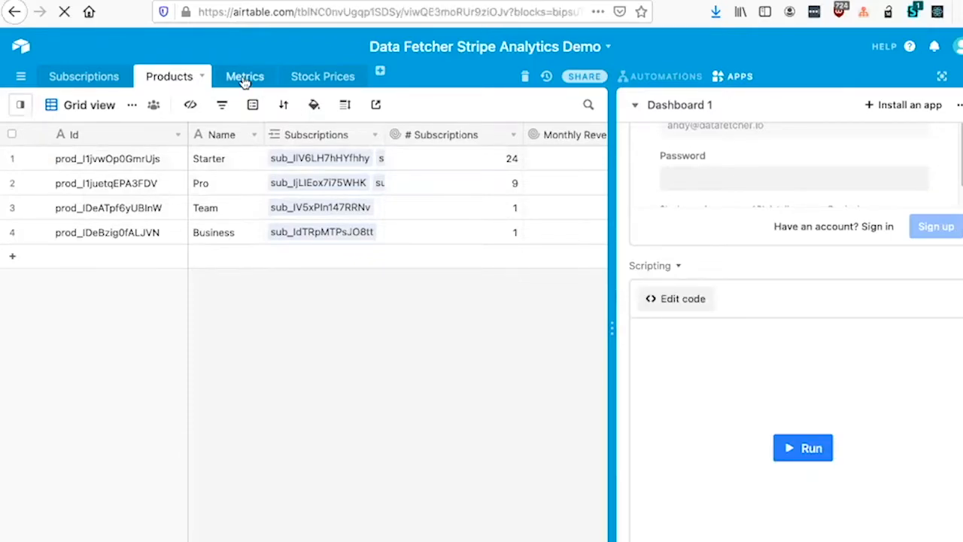
{"action": "scroll", "coordinate": [346, 301], "scroll_direction": "up", "scroll_amount": 5}
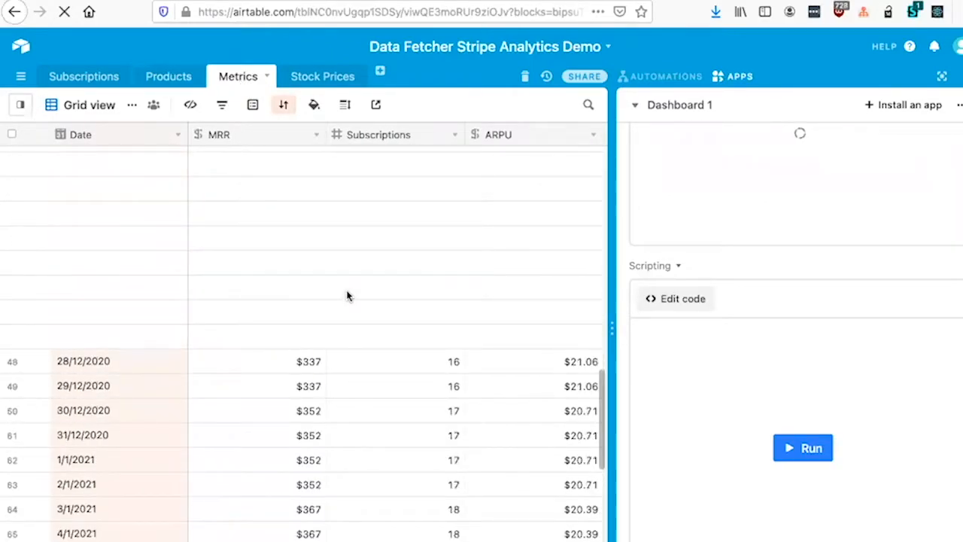
{"action": "left_click", "coordinate": [692, 299]}
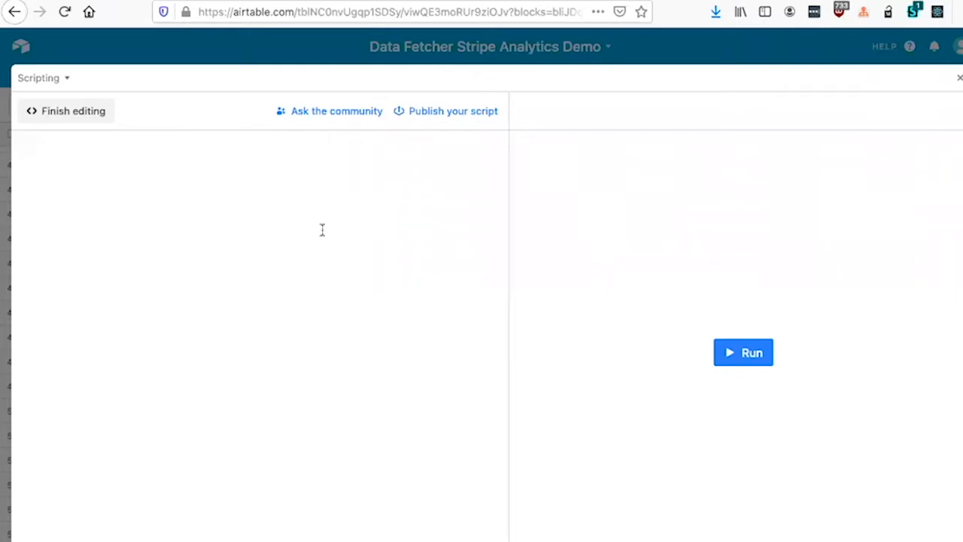
{"action": "scroll", "coordinate": [346, 207], "scroll_direction": "down", "scroll_amount": 3}
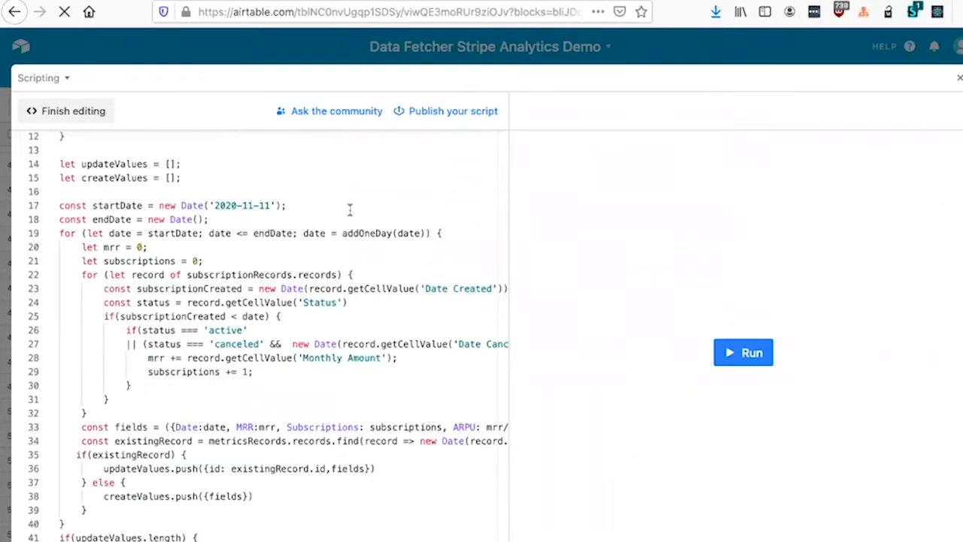
{"action": "scroll", "coordinate": [349, 210], "scroll_direction": "down", "scroll_amount": 2}
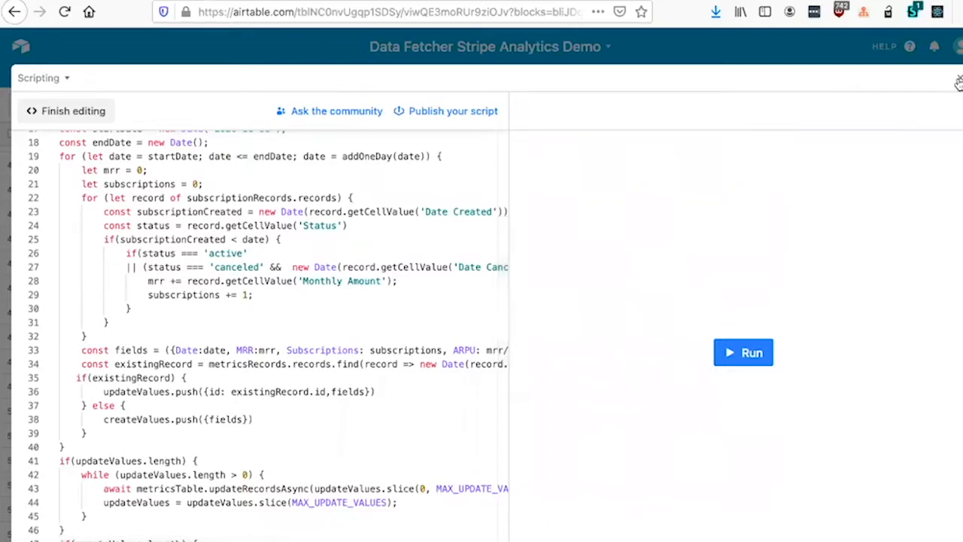
{"action": "key", "text": "Escape"}
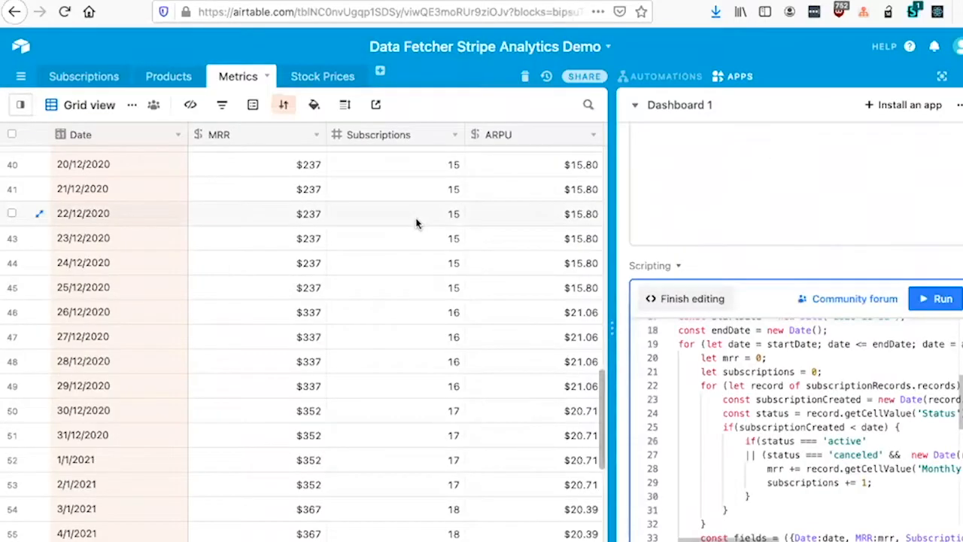
Step: Look through the daily records in the Metrics table and bring the charts on the apps dashboard into view
{"action": "scroll", "coordinate": [361, 218], "scroll_direction": "up", "scroll_amount": 5}
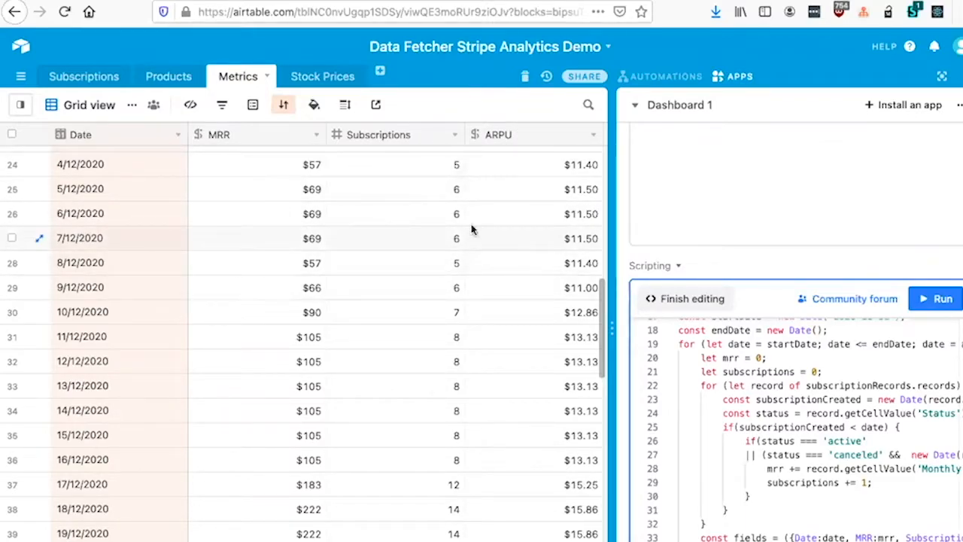
{"action": "scroll", "coordinate": [511, 271], "scroll_direction": "down", "scroll_amount": 2}
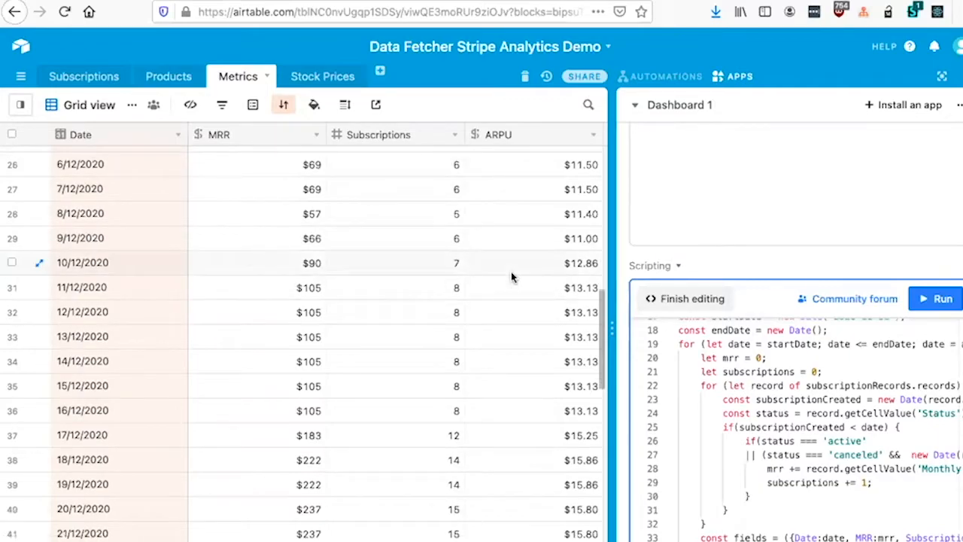
{"action": "scroll", "coordinate": [820, 330], "scroll_direction": "down", "scroll_amount": 1}
{"action": "scroll", "coordinate": [820, 329], "scroll_direction": "down", "scroll_amount": 10}
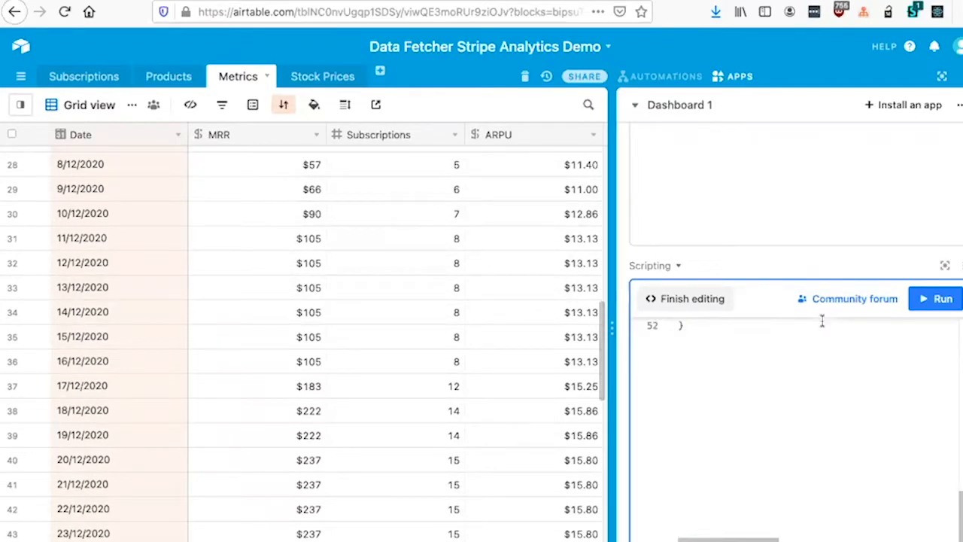
{"action": "scroll", "coordinate": [940, 264], "scroll_direction": "down", "scroll_amount": 3}
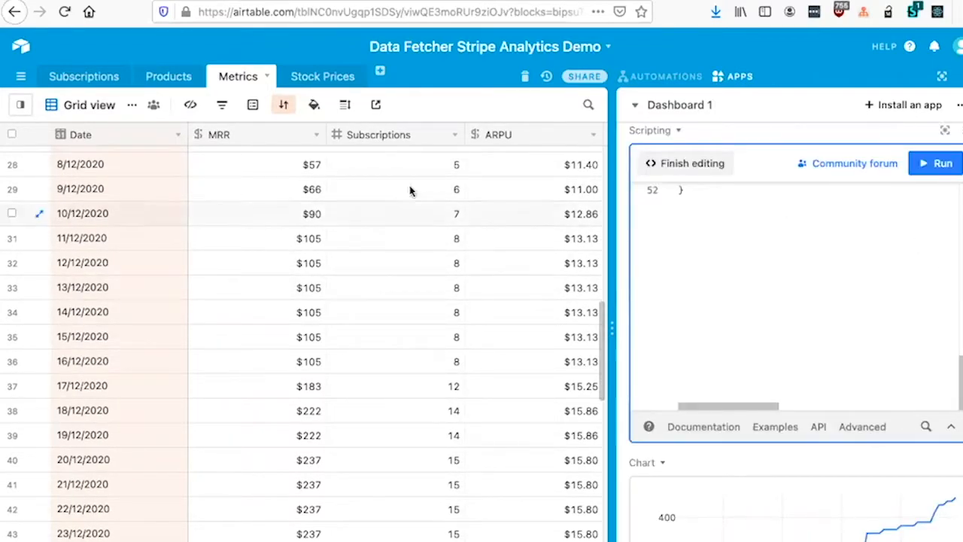
{"action": "scroll", "coordinate": [770, 425], "scroll_direction": "down", "scroll_amount": 2}
{"action": "scroll", "coordinate": [773, 340], "scroll_direction": "down", "scroll_amount": 2}
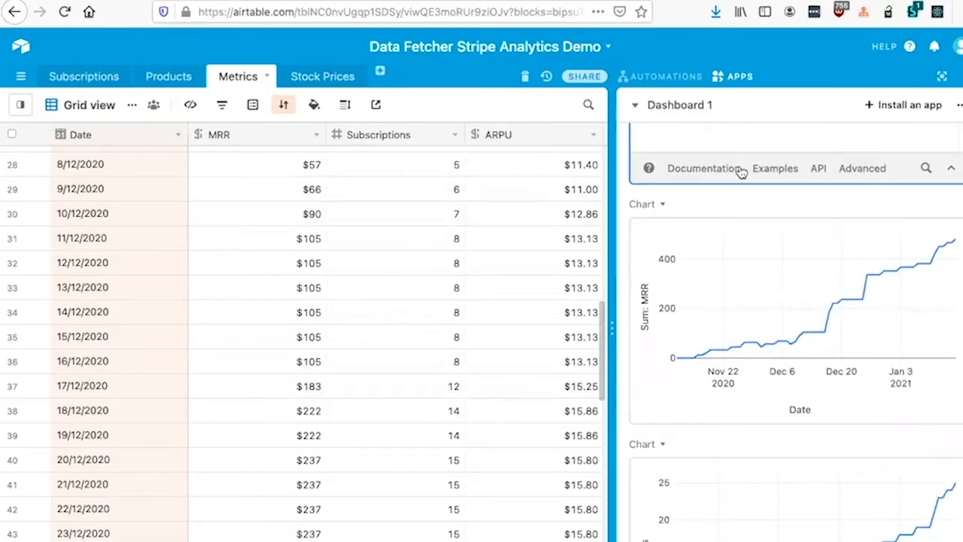
Step: Examine the MRR, Subscriptions and ARPU charts in the fullscreen apps dashboard, and exit fullscreen
{"action": "left_click", "coordinate": [940, 78]}
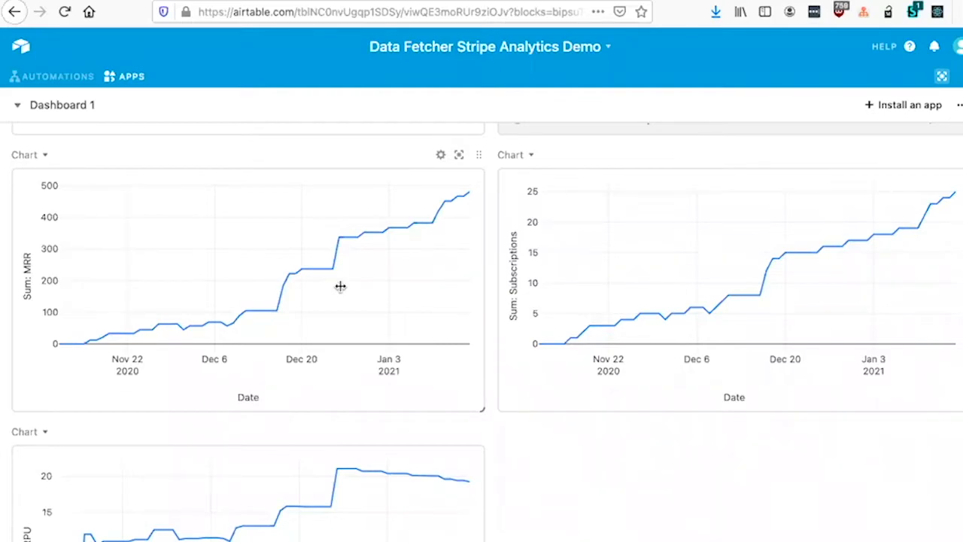
{"action": "mouse_move", "coordinate": [337, 268]}
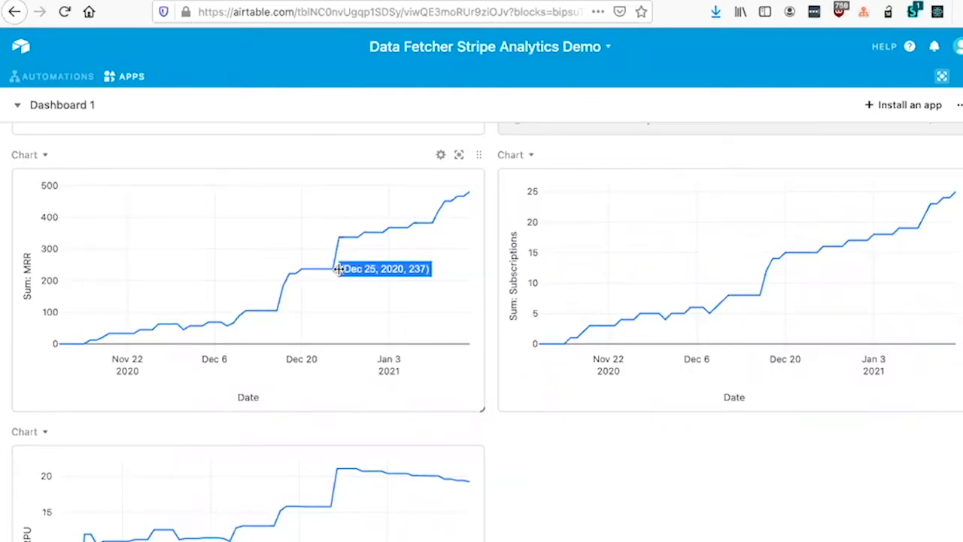
{"action": "mouse_move", "coordinate": [376, 236]}
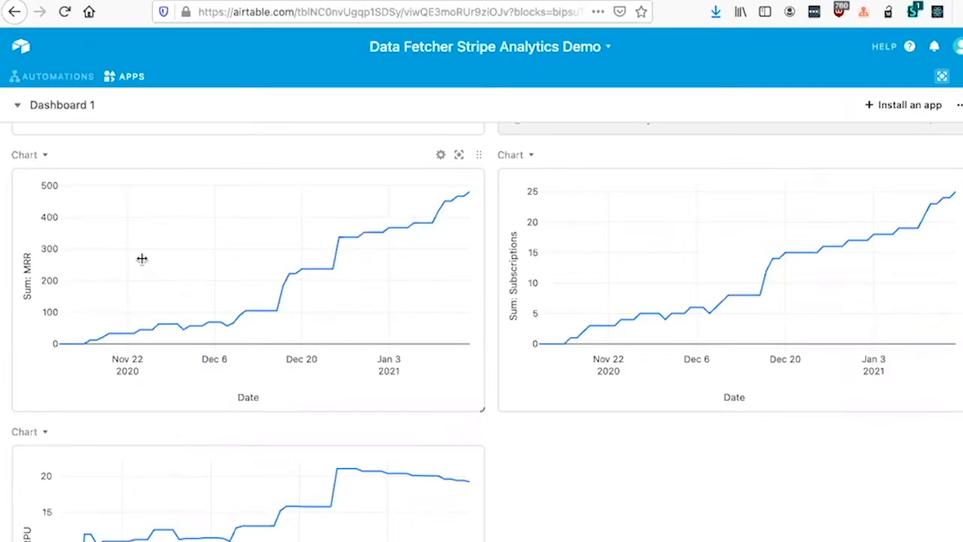
{"action": "scroll", "coordinate": [147, 254], "scroll_direction": "down", "scroll_amount": 1}
{"action": "scroll", "coordinate": [147, 254], "scroll_direction": "down", "scroll_amount": 1}
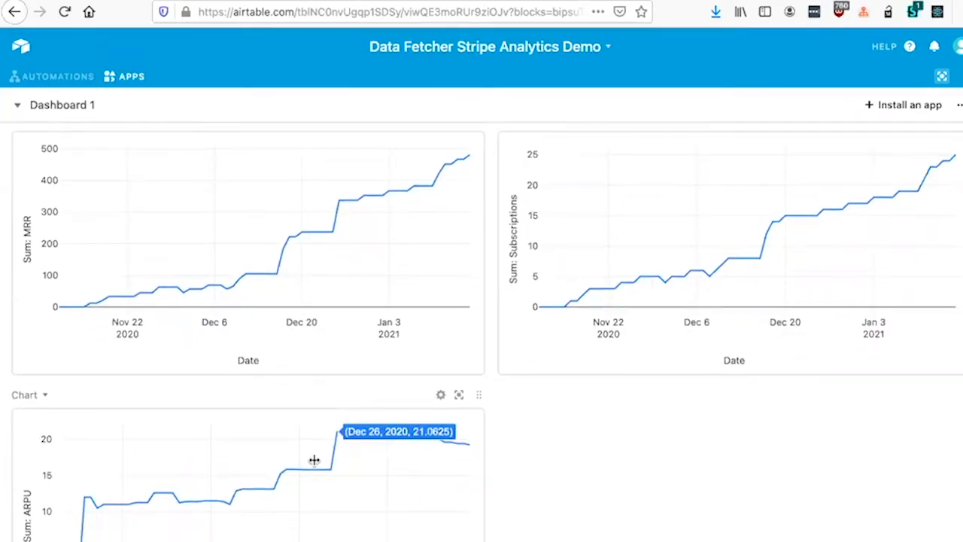
{"action": "left_click", "coordinate": [944, 77]}
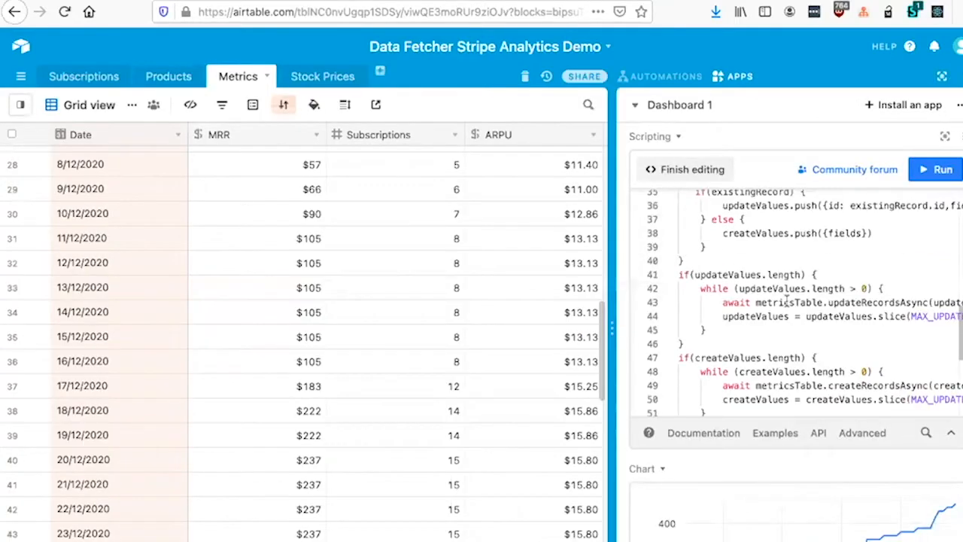
Step: Switch to the Stock Prices table and open the Stock prices request in the fullscreen Data Fetcher app
{"action": "left_click", "coordinate": [318, 79]}
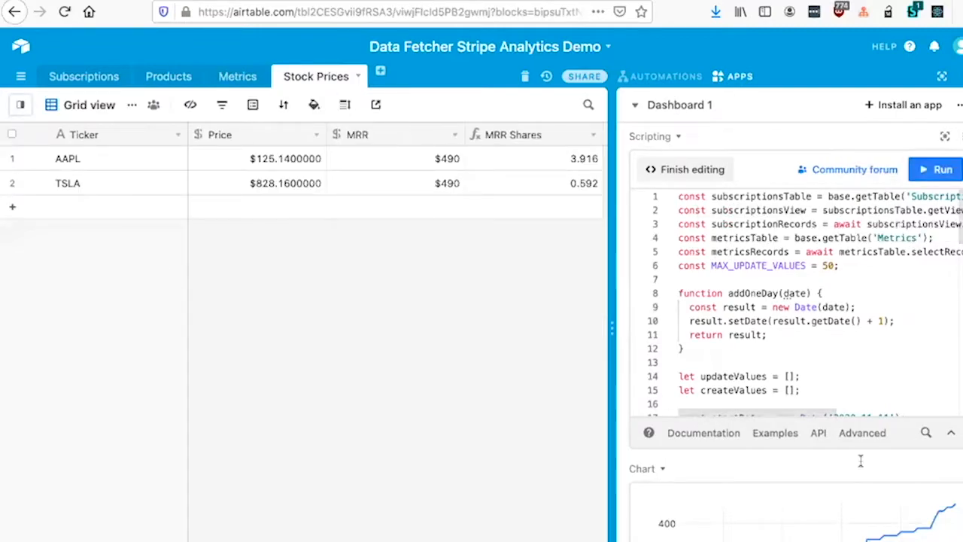
{"action": "scroll", "coordinate": [861, 480], "scroll_direction": "up", "scroll_amount": 5}
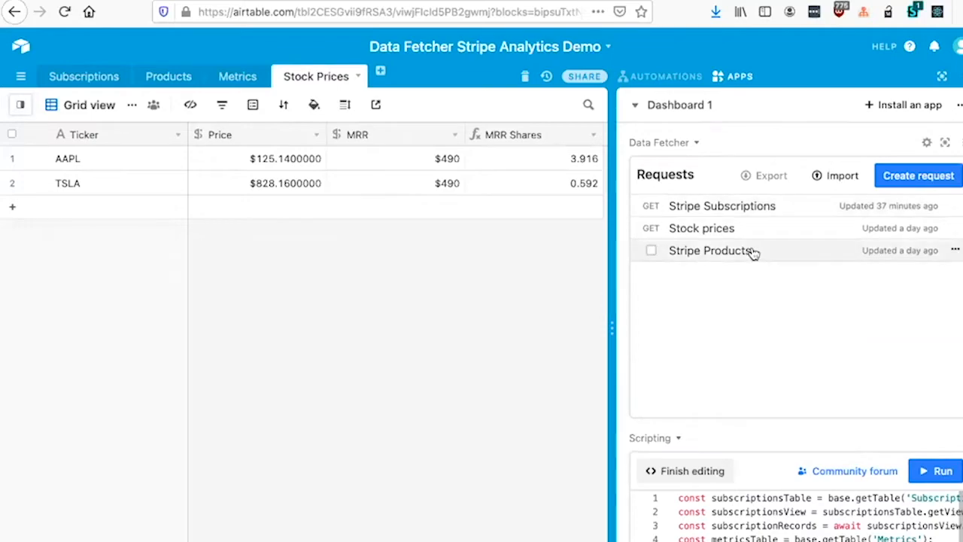
{"action": "left_click", "coordinate": [728, 225]}
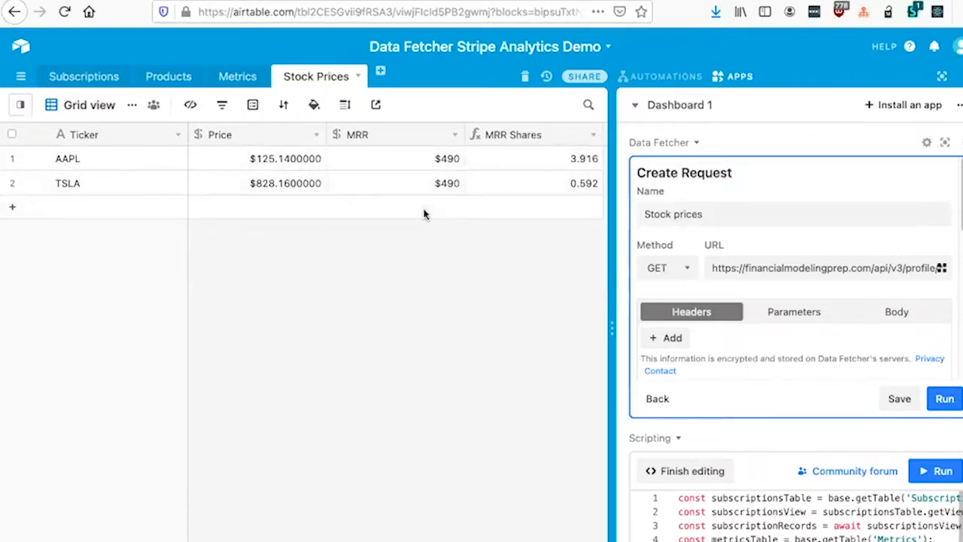
{"action": "scroll", "coordinate": [789, 248], "scroll_direction": "down", "scroll_amount": 1}
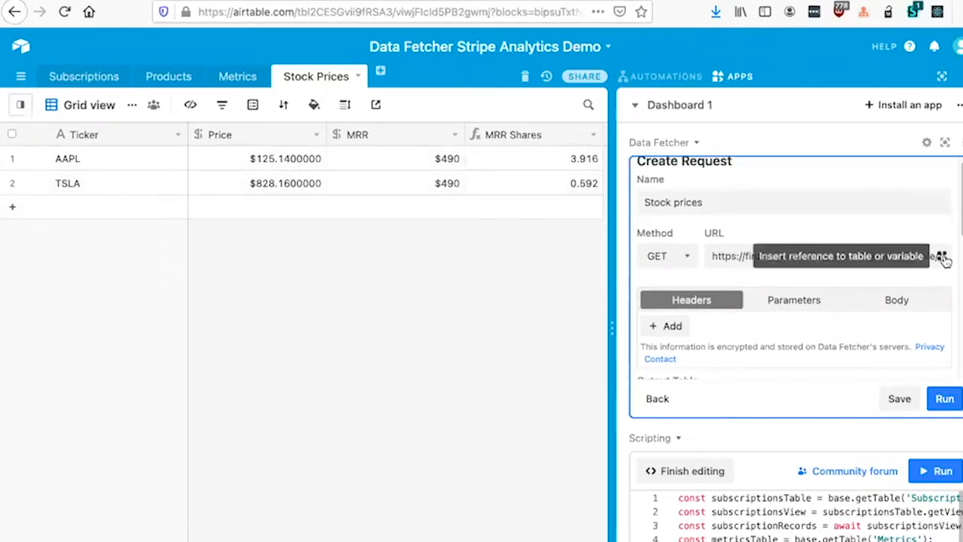
{"action": "left_click", "coordinate": [945, 142]}
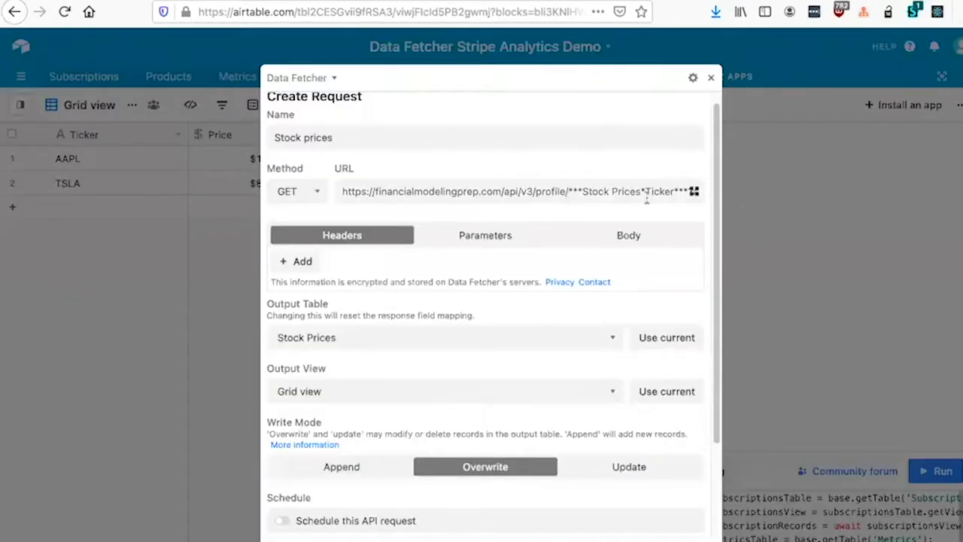
Step: Examine the dialog for inserting references and the Stock Prices Ticker reference in the request URL
{"action": "left_click", "coordinate": [693, 191]}
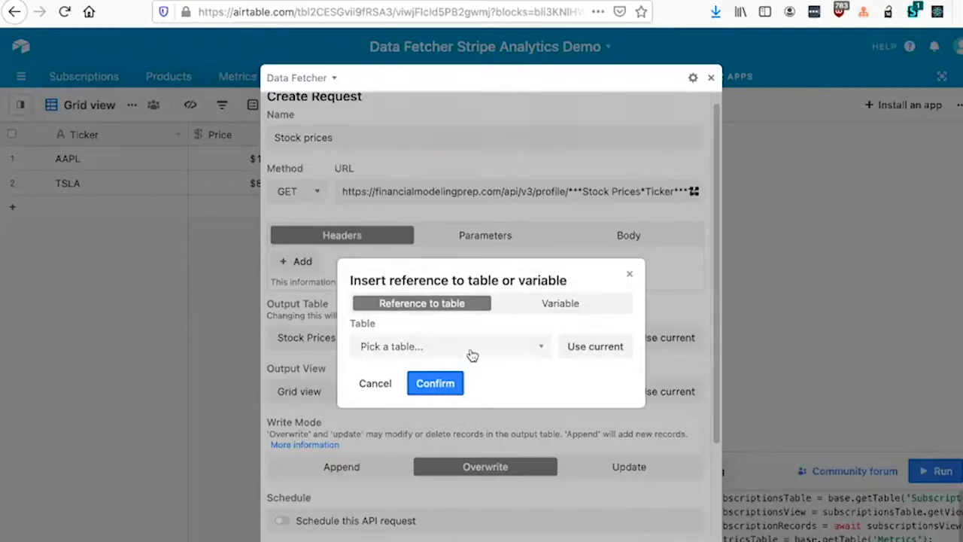
{"action": "left_click", "coordinate": [630, 271]}
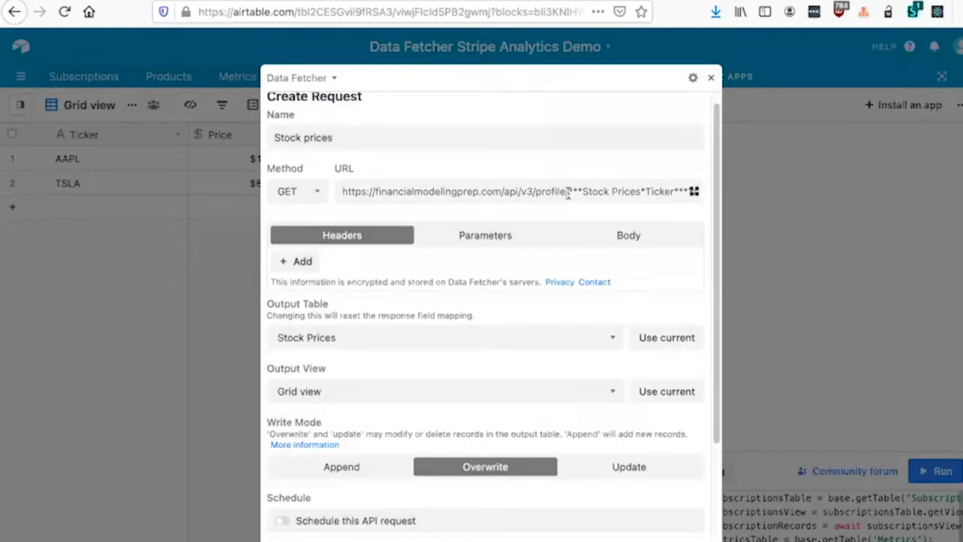
{"action": "left_click_drag", "start_coordinate": [568, 193], "coordinate": [661, 192]}
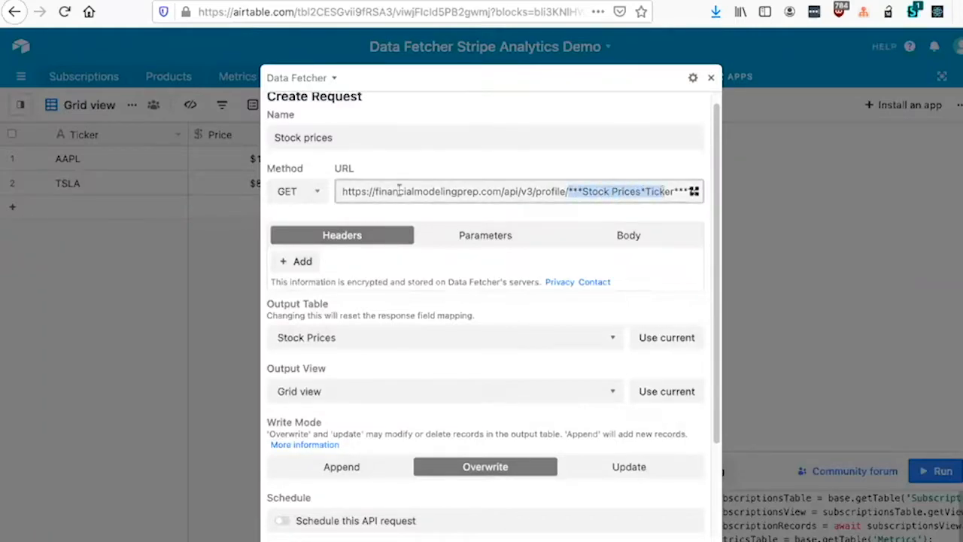
{"action": "left_click", "coordinate": [671, 193]}
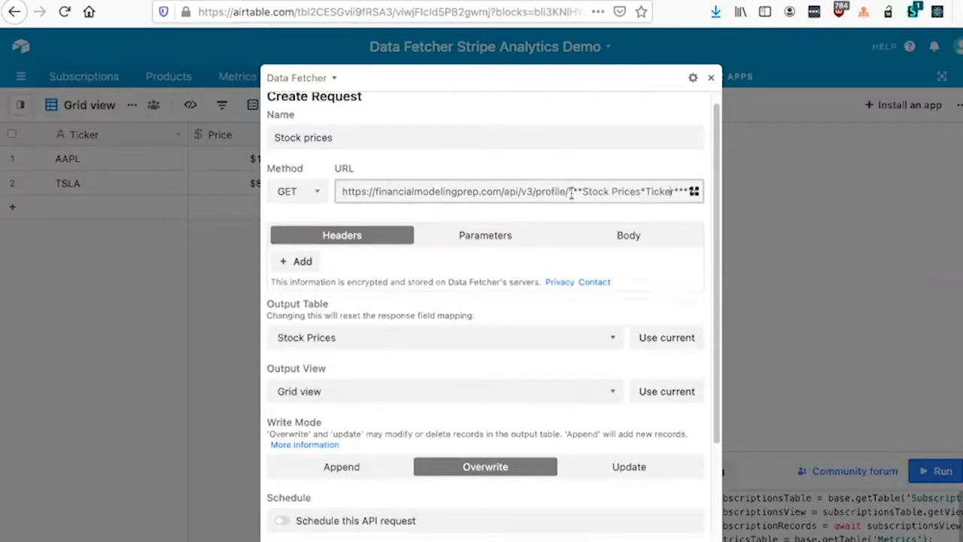
Step: Remove the Stock Prices Ticker reference from the request URL, trying AAPL in its place before clearing that too
{"action": "left_click_drag", "start_coordinate": [568, 193], "coordinate": [593, 200]}
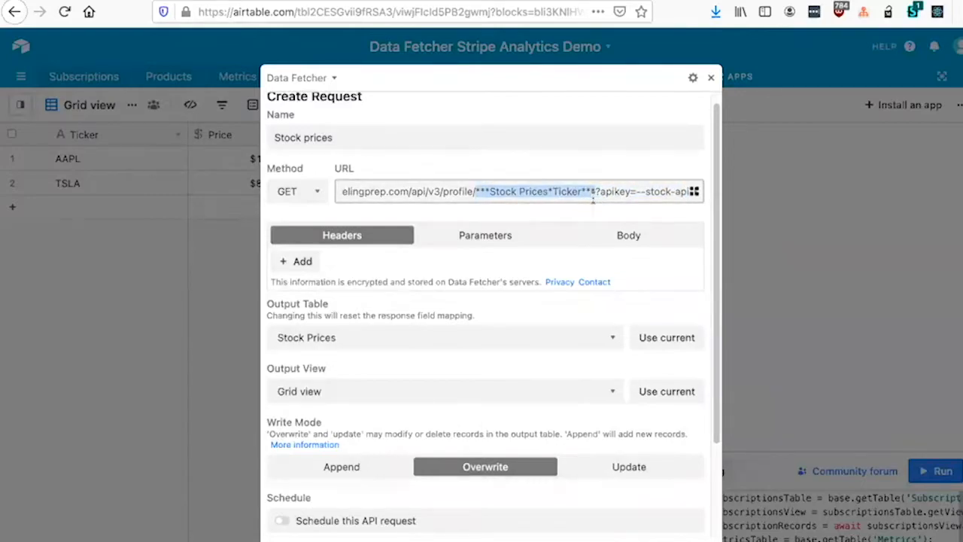
{"action": "key", "text": "BackSpace"}
{"action": "type", "text": "AAPL"}
{"action": "key", "text": "BackSpace"}
{"action": "key", "text": "BackSpace"}
{"action": "key", "text": "BackSpace"}
{"action": "key", "text": "BackSpace"}
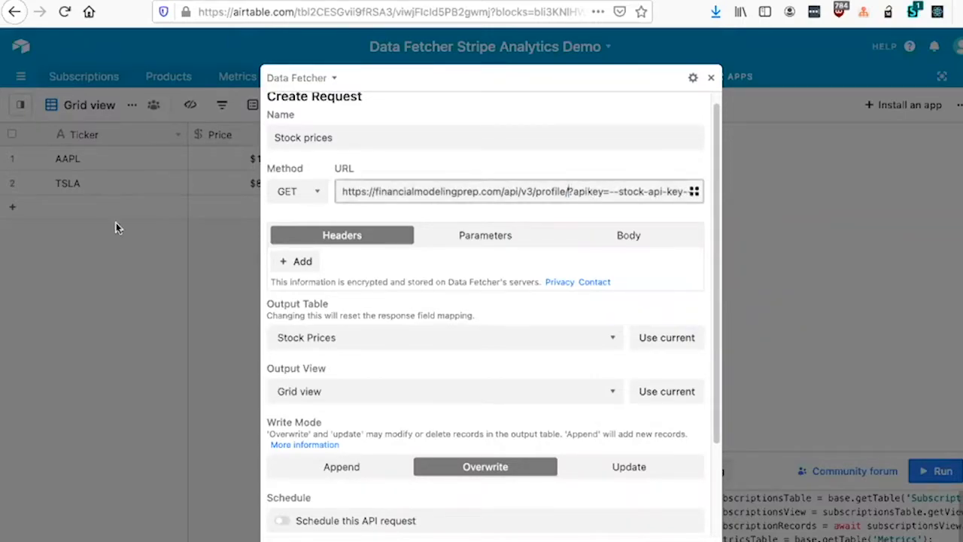
Step: Insert a reference to the Stock Prices table's Ticker field into the request URL, leaving the optional record unselected
{"action": "left_click", "coordinate": [693, 191]}
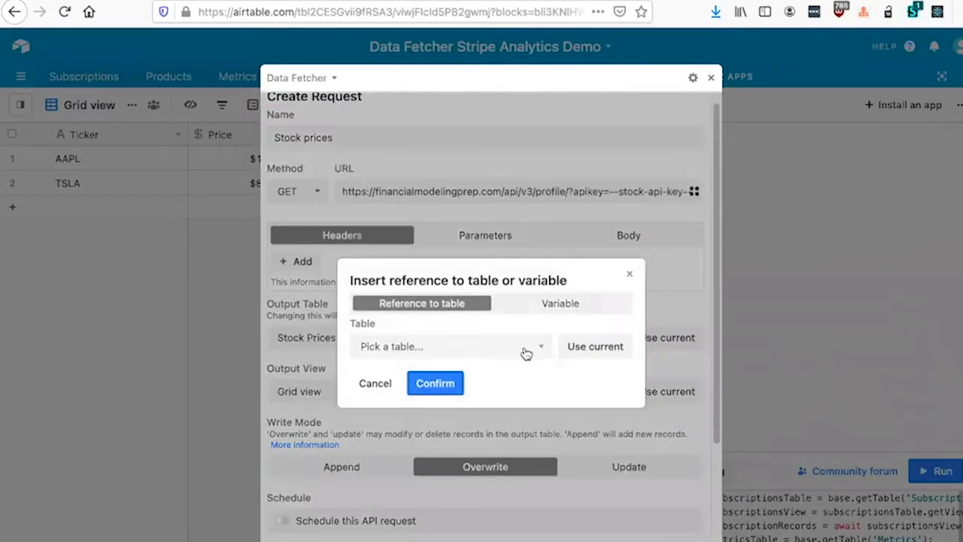
{"action": "left_click", "coordinate": [586, 348]}
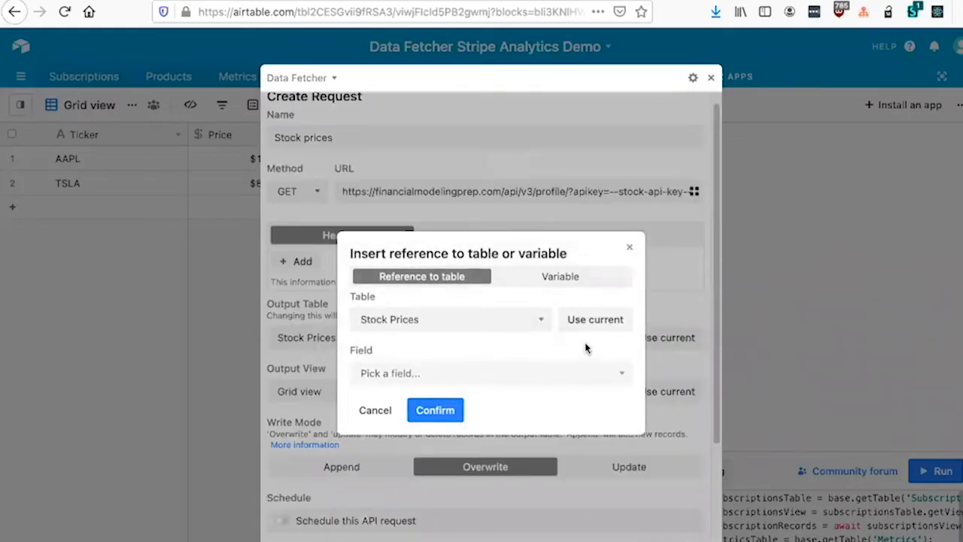
{"action": "left_click", "coordinate": [489, 372]}
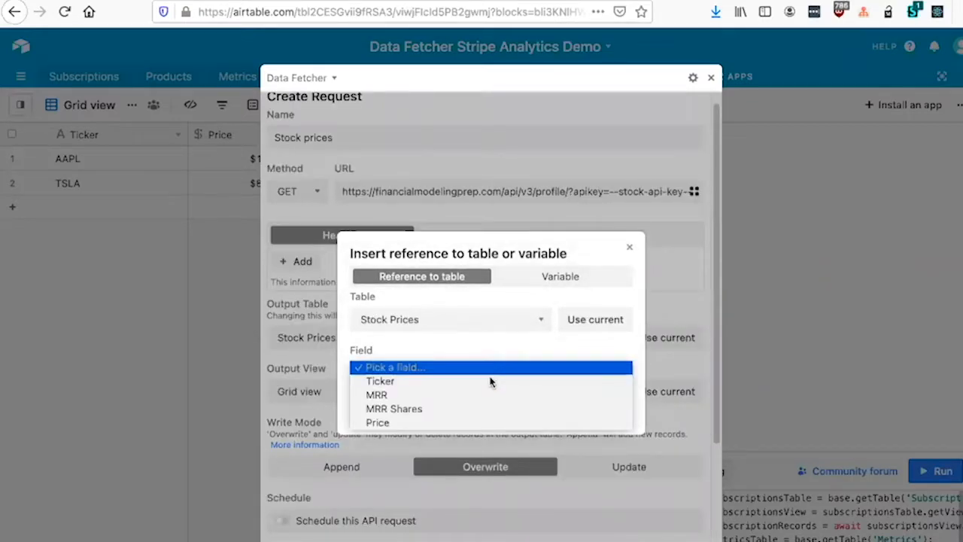
{"action": "left_click", "coordinate": [488, 382]}
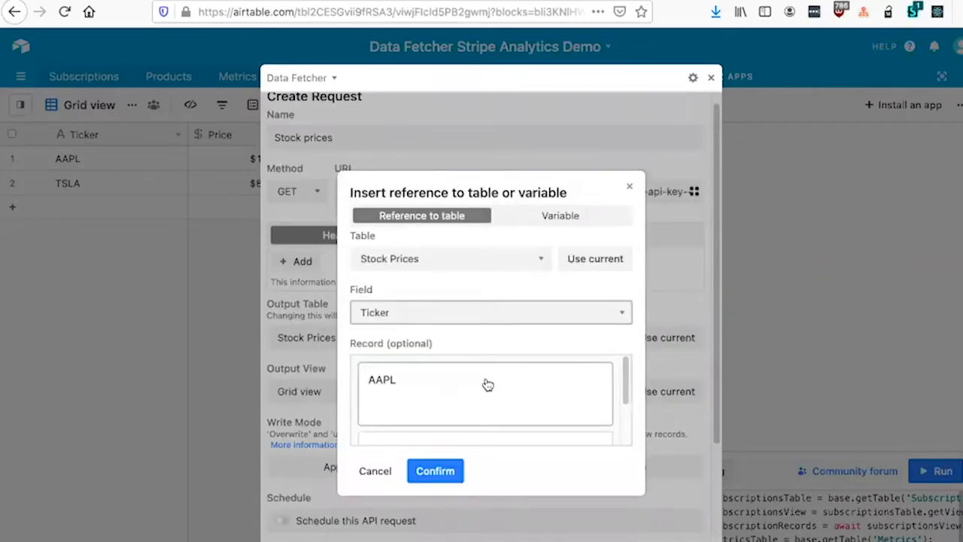
{"action": "scroll", "coordinate": [484, 383], "scroll_direction": "down", "scroll_amount": 2}
{"action": "left_click", "coordinate": [434, 471]}
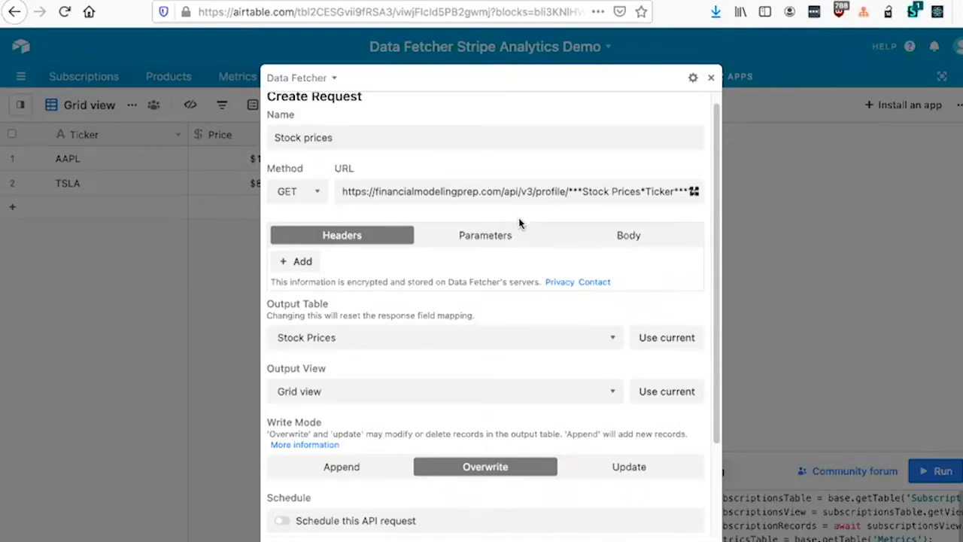
Step: Expand the advanced options of the Stock prices request and examine the Run on Multiple Records settings
{"action": "scroll", "coordinate": [511, 242], "scroll_direction": "down", "scroll_amount": 1}
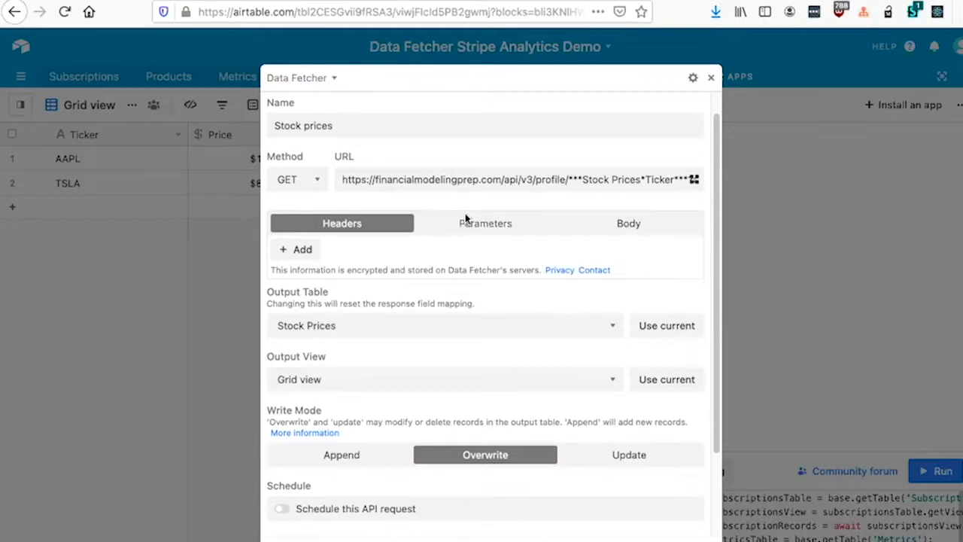
{"action": "scroll", "coordinate": [465, 217], "scroll_direction": "down", "scroll_amount": 2}
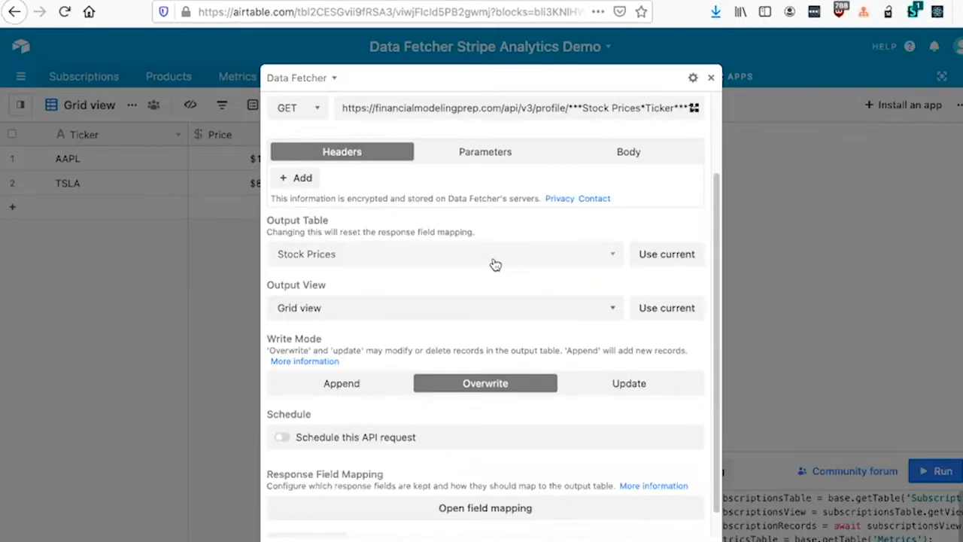
{"action": "scroll", "coordinate": [495, 264], "scroll_direction": "down", "scroll_amount": 1}
{"action": "left_click", "coordinate": [338, 520]}
{"action": "scroll", "coordinate": [407, 289], "scroll_direction": "down", "scroll_amount": 6}
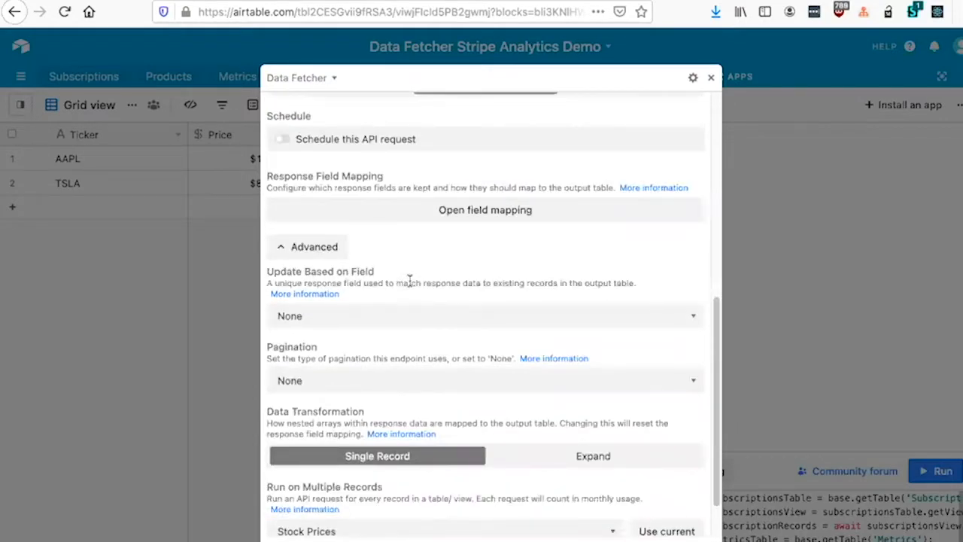
{"action": "scroll", "coordinate": [433, 274], "scroll_direction": "down", "scroll_amount": 2}
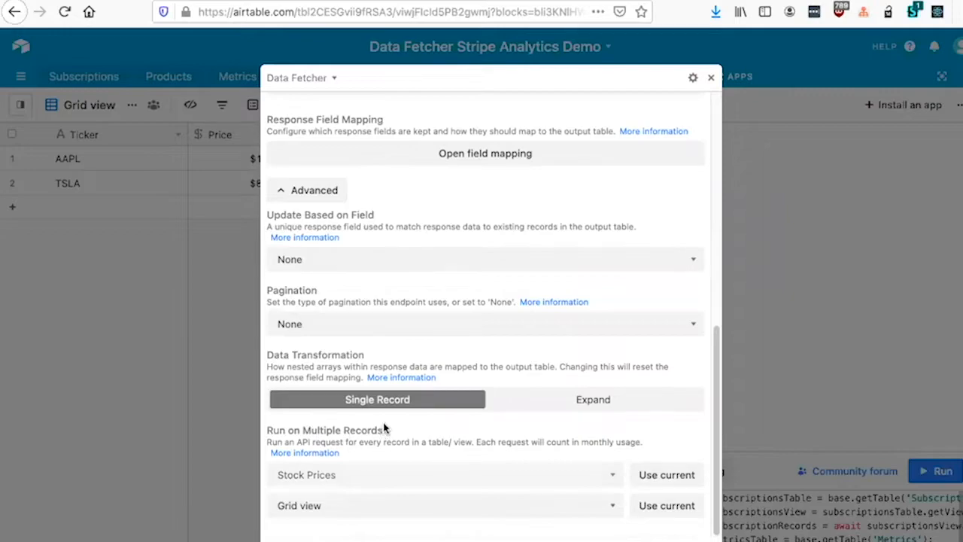
Step: Exit the fullscreen Data Fetcher app and run the Stock prices request to refresh the table's prices
{"action": "left_click", "coordinate": [710, 79]}
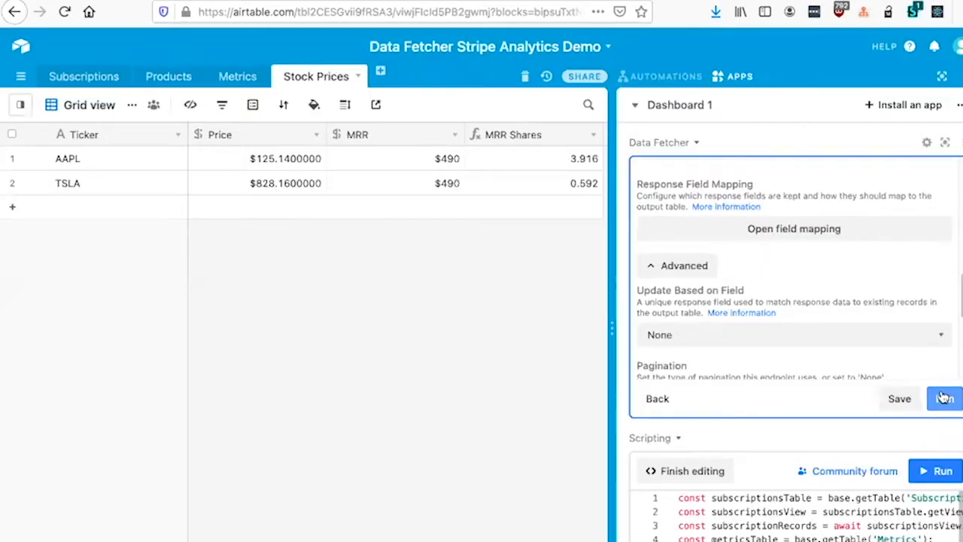
{"action": "left_click", "coordinate": [941, 399]}
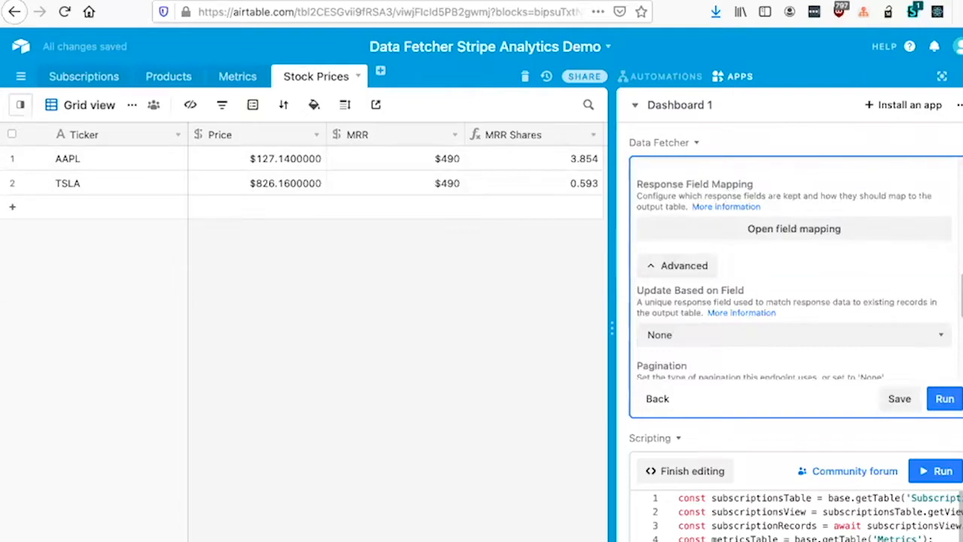
{"action": "left_click", "coordinate": [942, 76]}
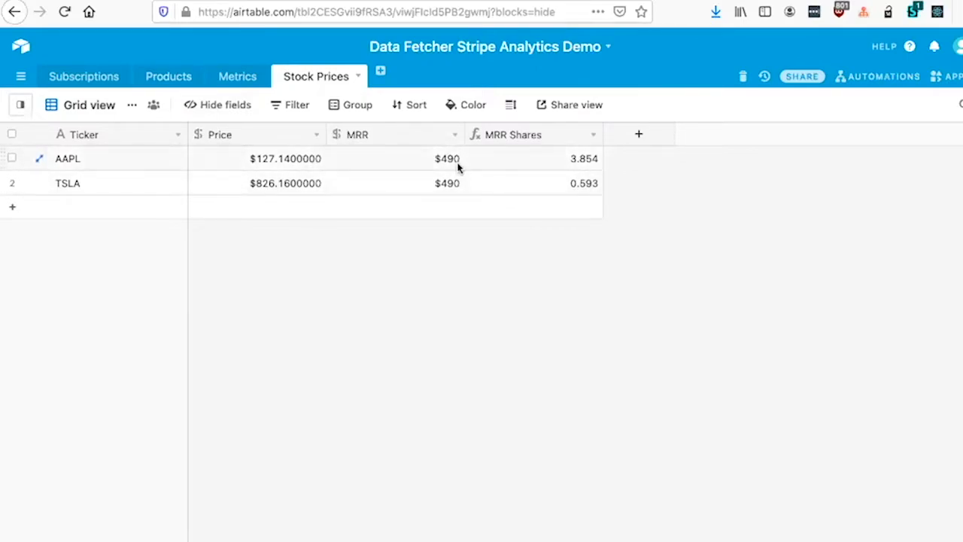
{"action": "left_click", "coordinate": [956, 79]}
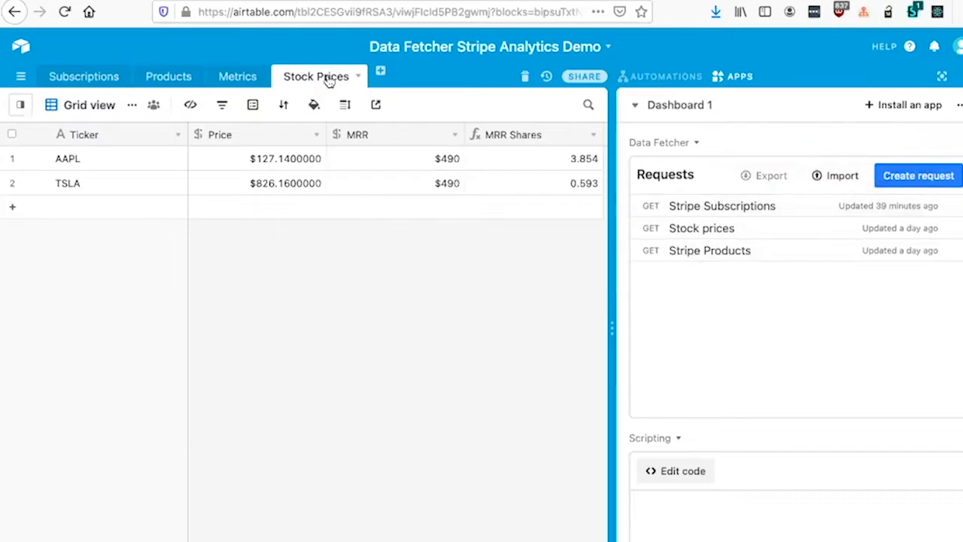
Step: Switch to the Subscriptions table and look through the records in its Active view
{"action": "left_click", "coordinate": [90, 78]}
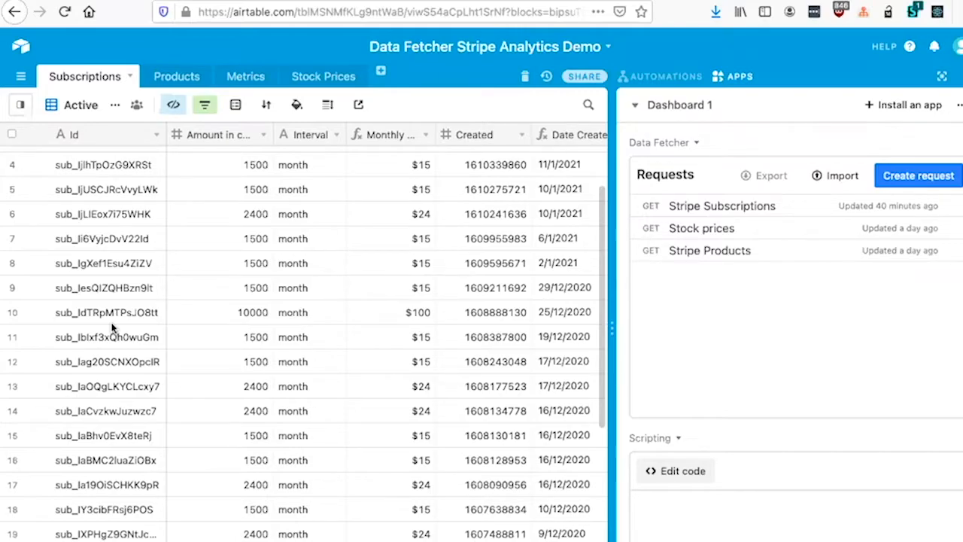
{"action": "scroll", "coordinate": [600, 319], "scroll_direction": "down", "scroll_amount": 5}
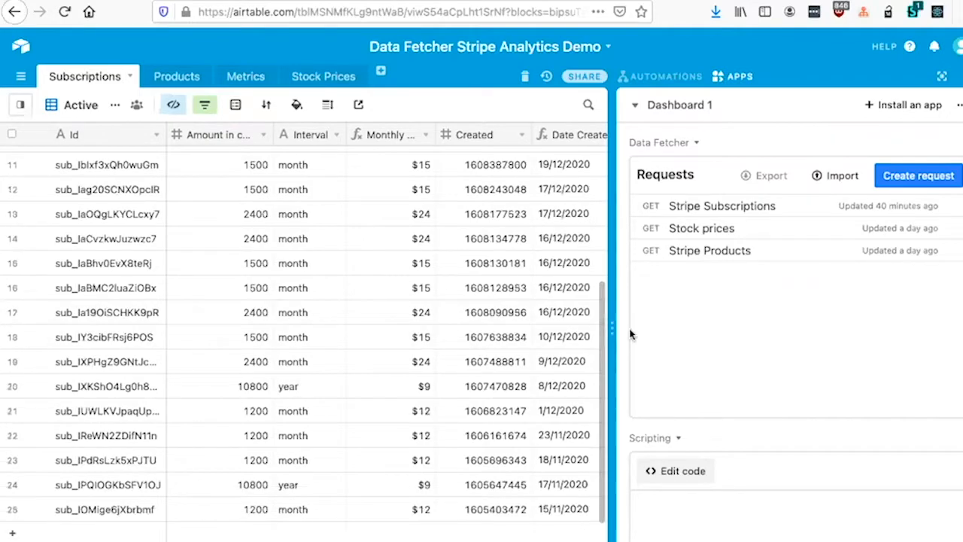
{"action": "scroll", "coordinate": [630, 334], "scroll_direction": "down", "scroll_amount": 1}
{"action": "scroll", "coordinate": [575, 348], "scroll_direction": "down", "scroll_amount": 2}
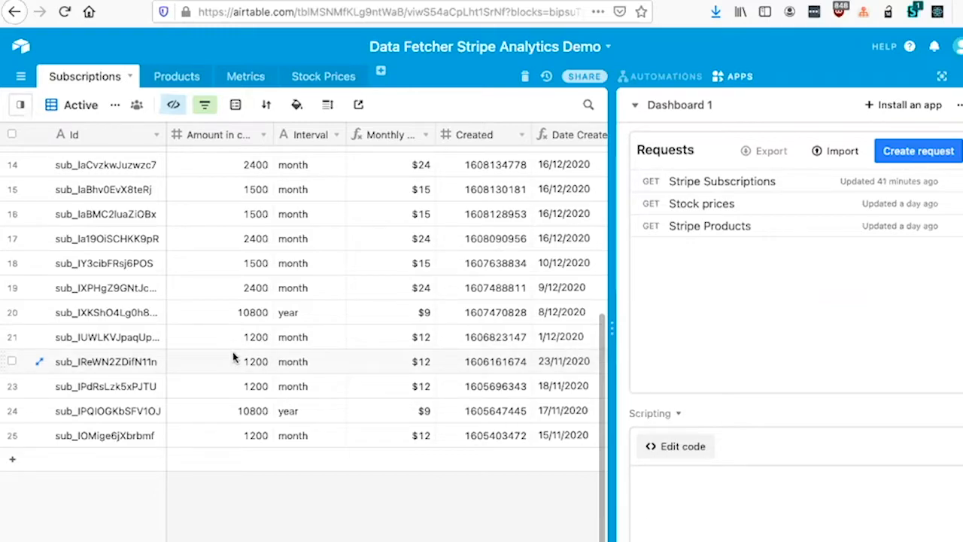
Step: Open the Stripe Subscriptions request in the fullscreen Data Fetcher app
{"action": "left_click", "coordinate": [765, 189]}
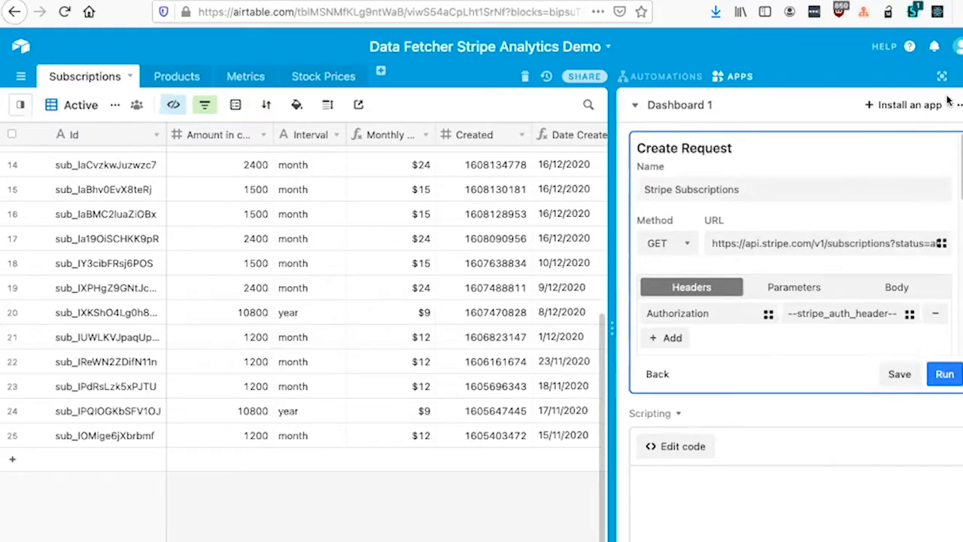
{"action": "mouse_move", "coordinate": [910, 167]}
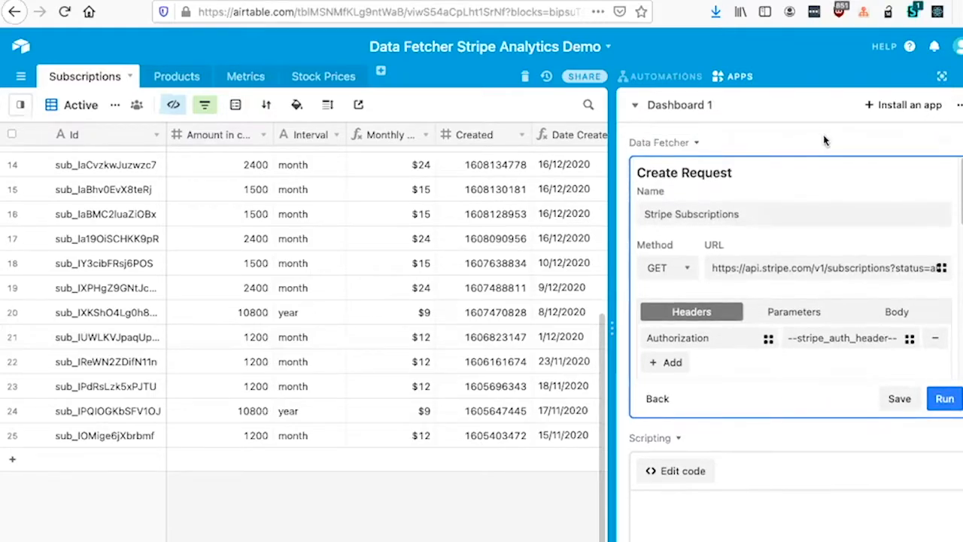
{"action": "left_click", "coordinate": [944, 143]}
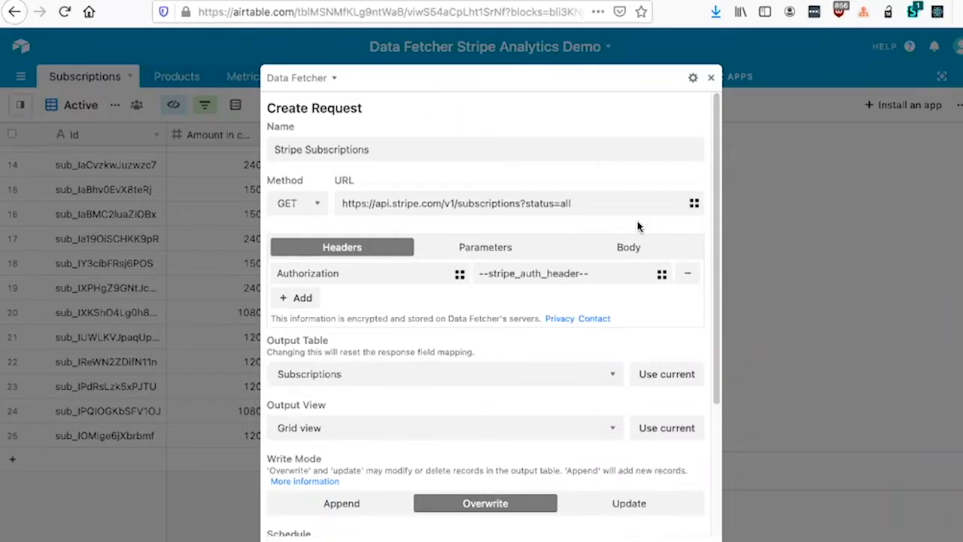
Step: Examine the table and variable reference options for the Stripe Subscriptions request URL, and close the dialog without inserting anything
{"action": "left_click", "coordinate": [694, 206]}
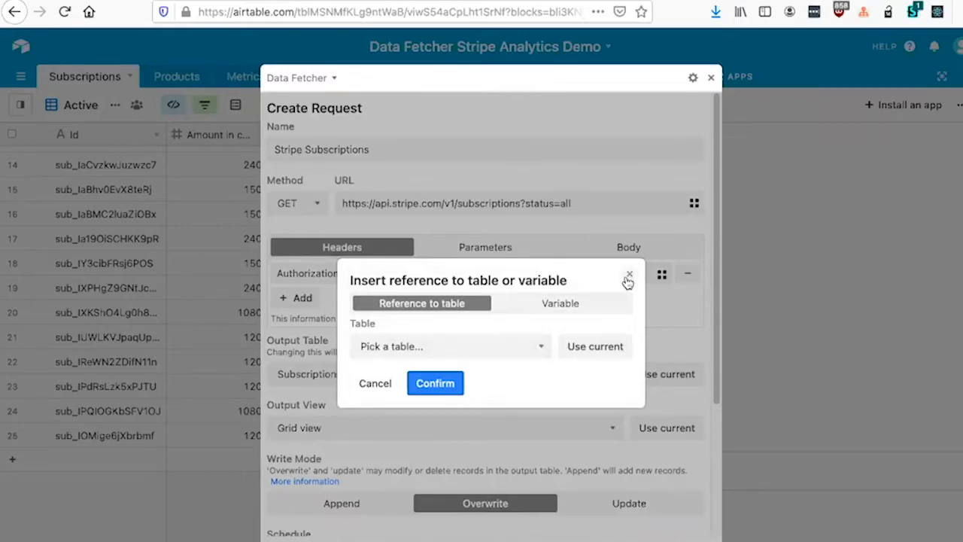
{"action": "left_click", "coordinate": [577, 300]}
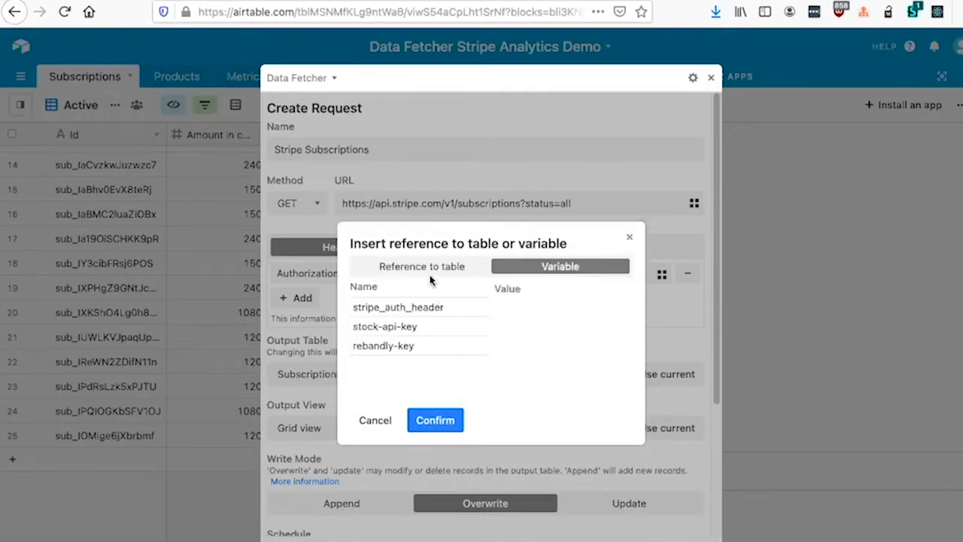
{"action": "left_click", "coordinate": [428, 273]}
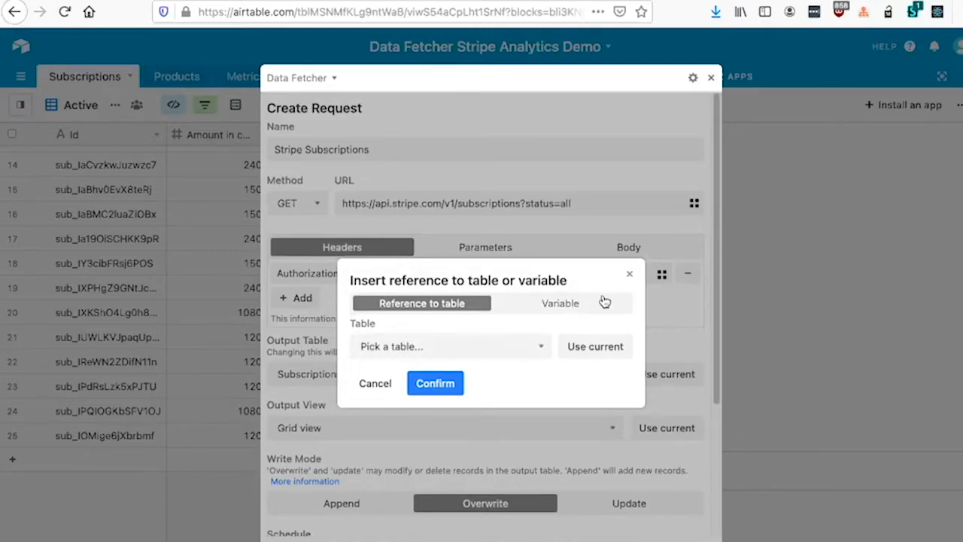
{"action": "left_click", "coordinate": [630, 274]}
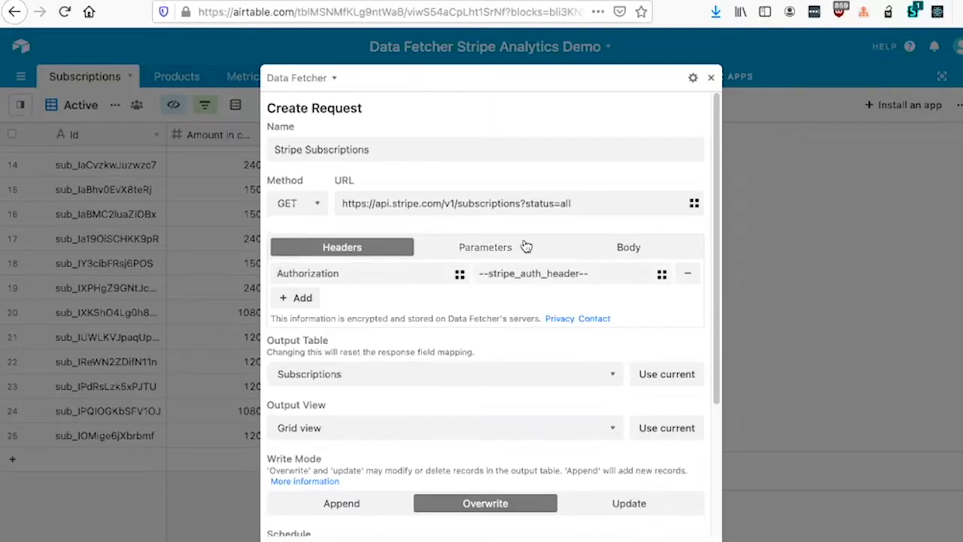
Step: Add an empty header row to the Stripe Subscriptions request and set its status parameter to active
{"action": "left_click", "coordinate": [313, 304]}
{"action": "left_click", "coordinate": [315, 297]}
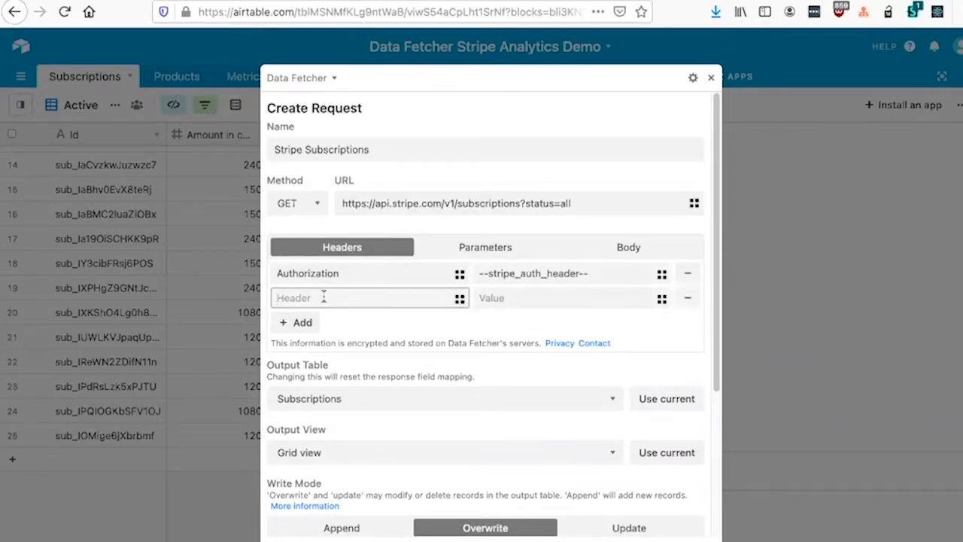
{"action": "left_click", "coordinate": [520, 256]}
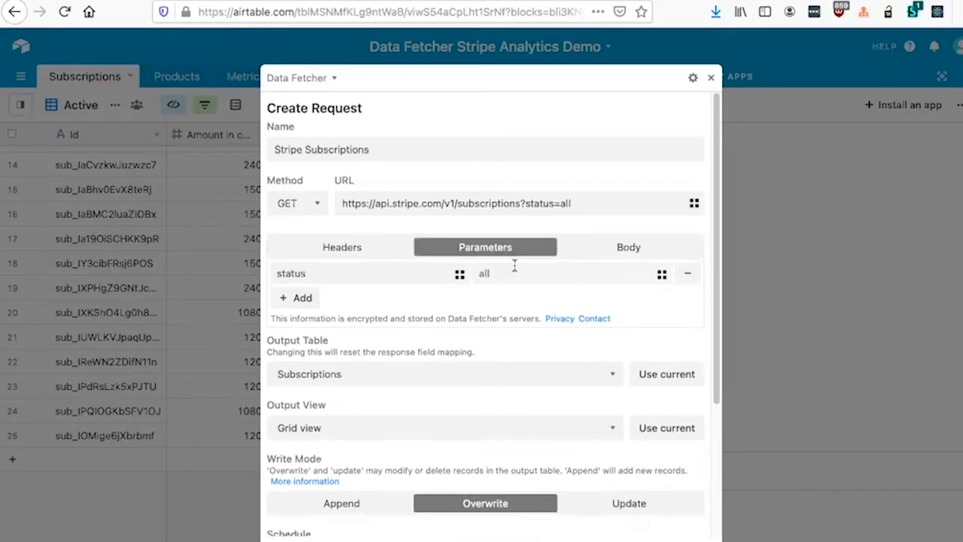
{"action": "left_click", "coordinate": [512, 272]}
{"action": "key", "text": "BackSpace"}
{"action": "key", "text": "BackSpace"}
{"action": "key", "text": "BackSpace"}
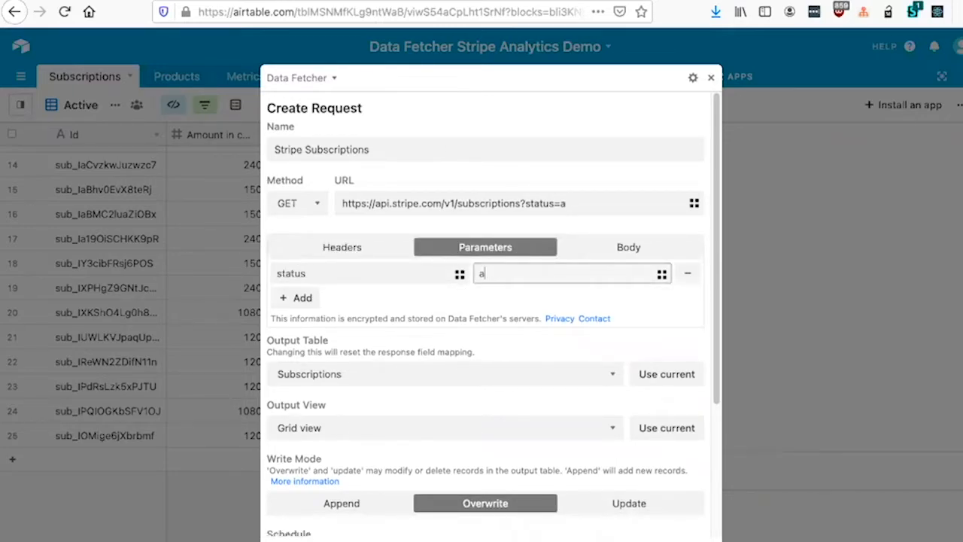
{"action": "type", "text": "active"}
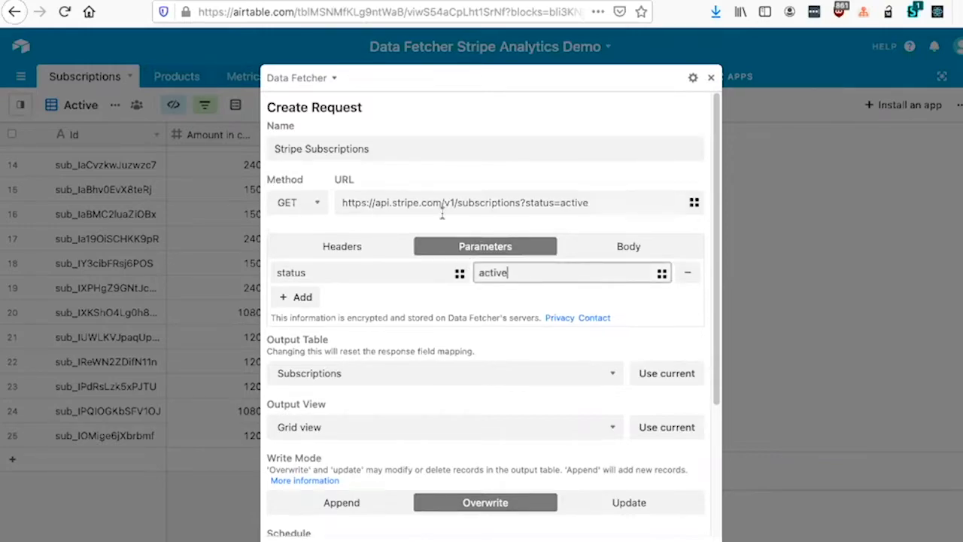
Step: Examine the output table, write mode, schedule and field mapping settings of the Stripe Subscriptions request
{"action": "scroll", "coordinate": [444, 219], "scroll_direction": "down", "scroll_amount": 1}
{"action": "scroll", "coordinate": [444, 219], "scroll_direction": "down", "scroll_amount": 3}
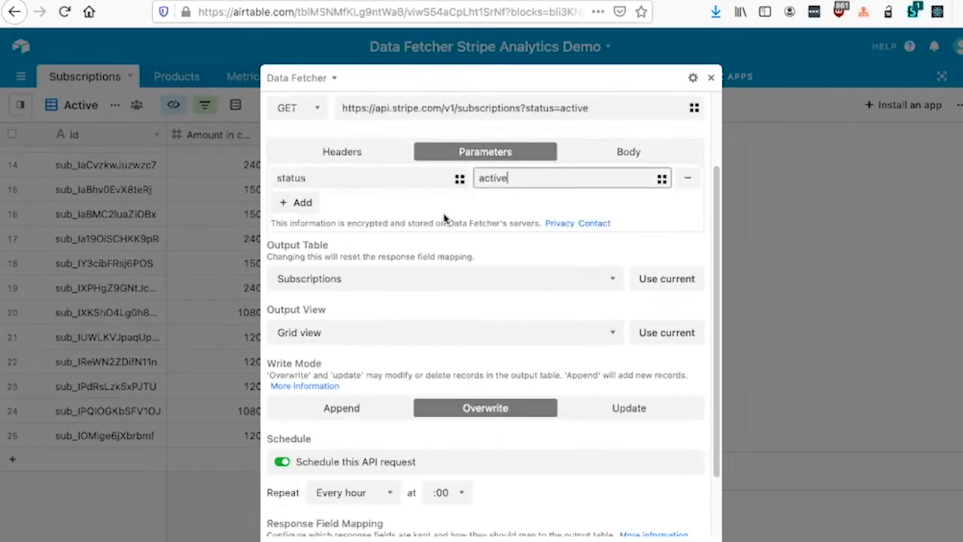
{"action": "scroll", "coordinate": [443, 219], "scroll_direction": "down", "scroll_amount": 3}
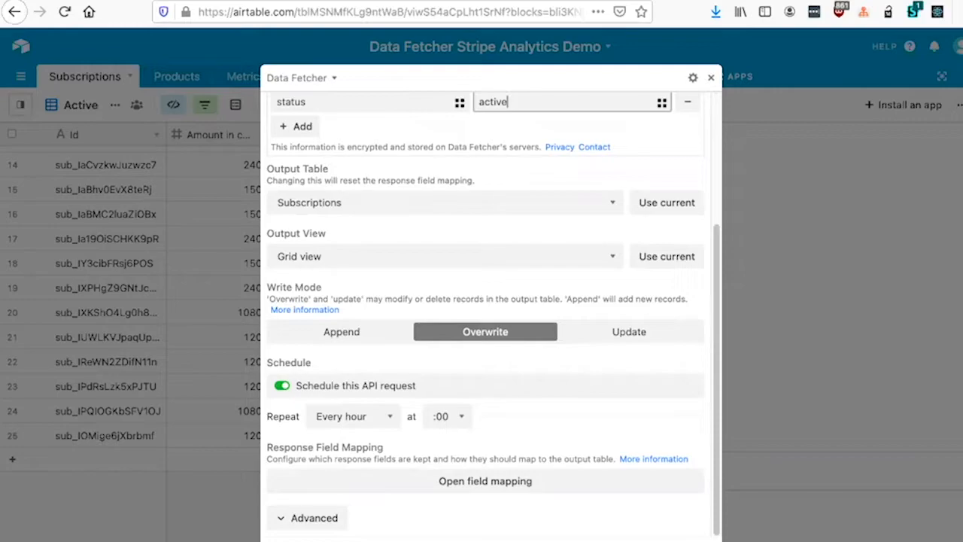
{"action": "scroll", "coordinate": [321, 488], "scroll_direction": "up", "scroll_amount": 3}
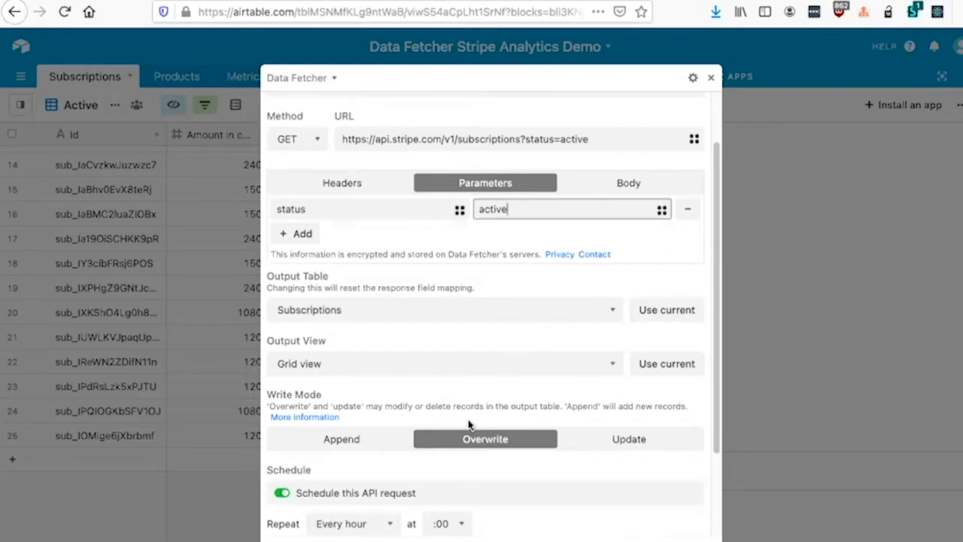
{"action": "scroll", "coordinate": [468, 425], "scroll_direction": "up", "scroll_amount": 1}
{"action": "scroll", "coordinate": [469, 421], "scroll_direction": "down", "scroll_amount": 1}
{"action": "scroll", "coordinate": [470, 421], "scroll_direction": "up", "scroll_amount": 1}
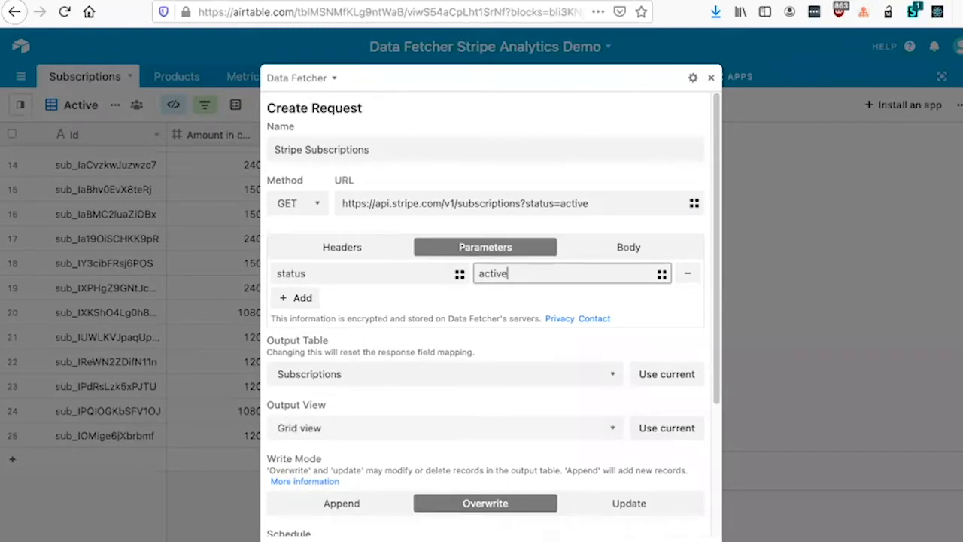
{"action": "left_click", "coordinate": [482, 538]}
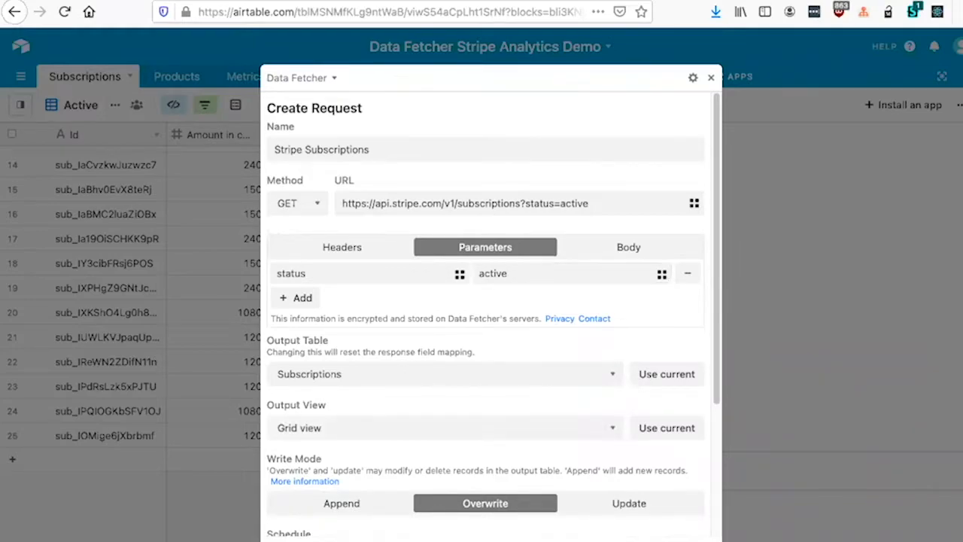
Step: Leave the Stripe Subscriptions request and discard its unsaved changes
{"action": "left_click", "coordinate": [441, 347]}
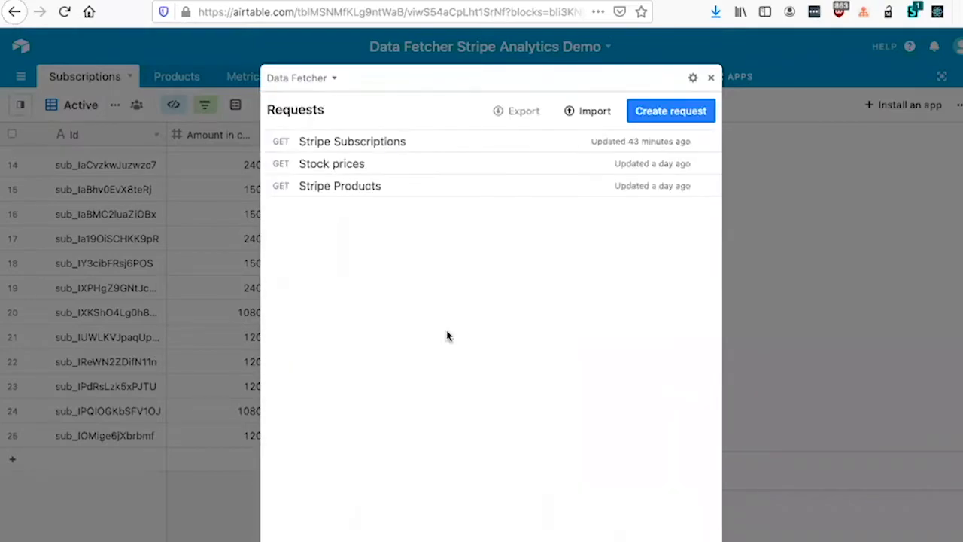
{"action": "left_click", "coordinate": [673, 111]}
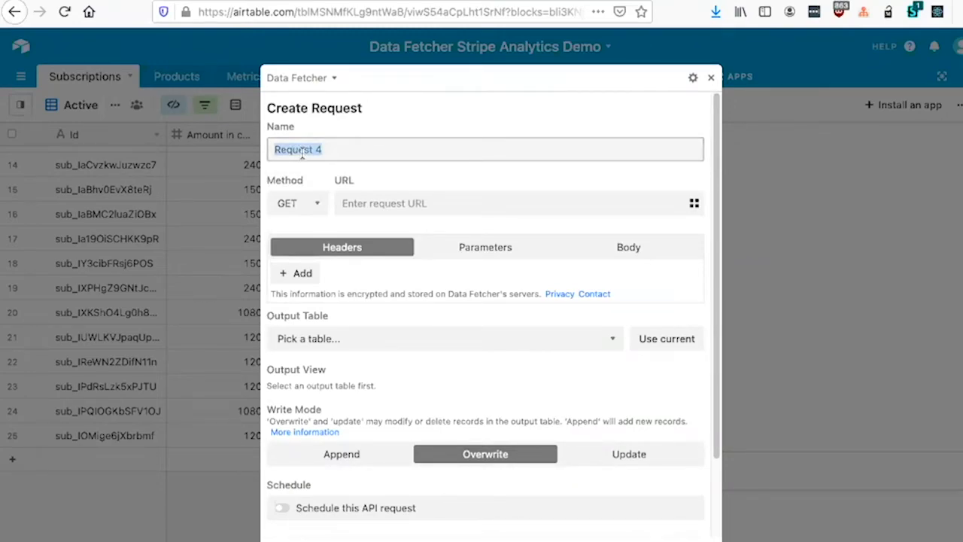
{"action": "type", "text": "ttt"}
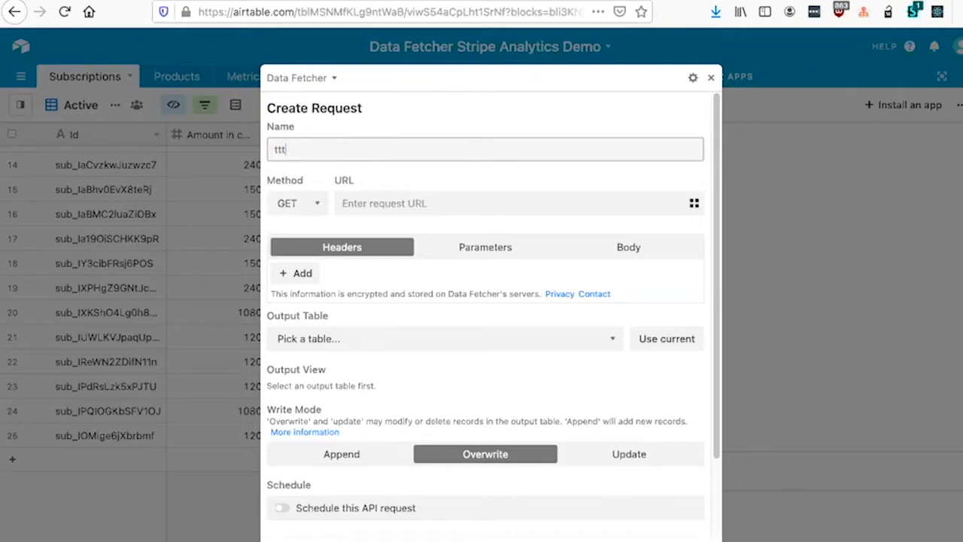
{"action": "left_click", "coordinate": [289, 540]}
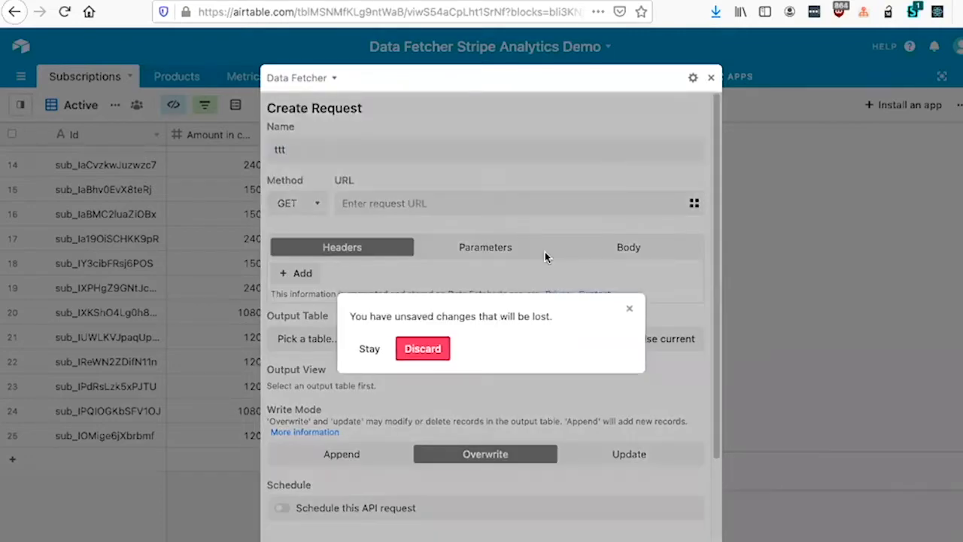
{"action": "left_click", "coordinate": [423, 348]}
Step: Start a new blank request, clear its default name, and review its output, write mode, schedule and field mapping settings
{"action": "left_click", "coordinate": [685, 107]}
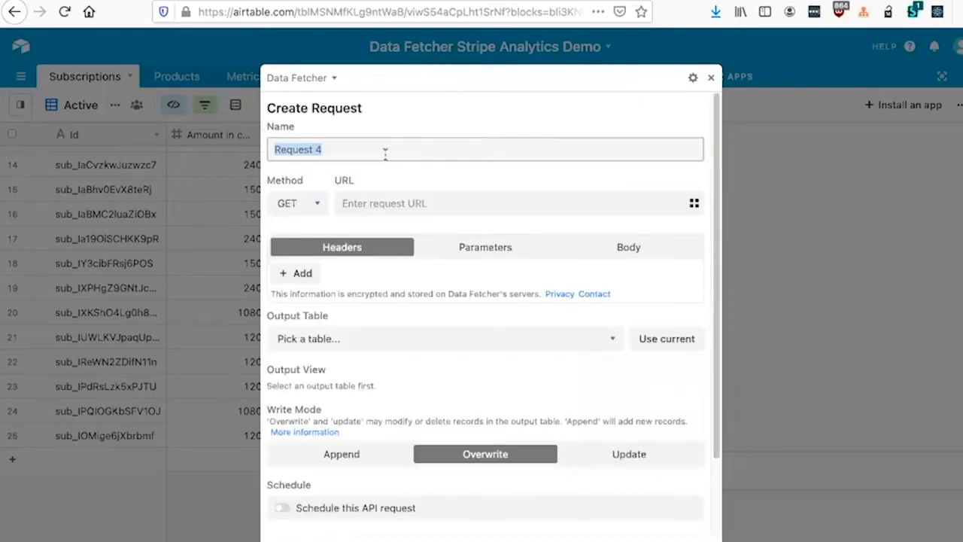
{"action": "type", "text": "hh"}
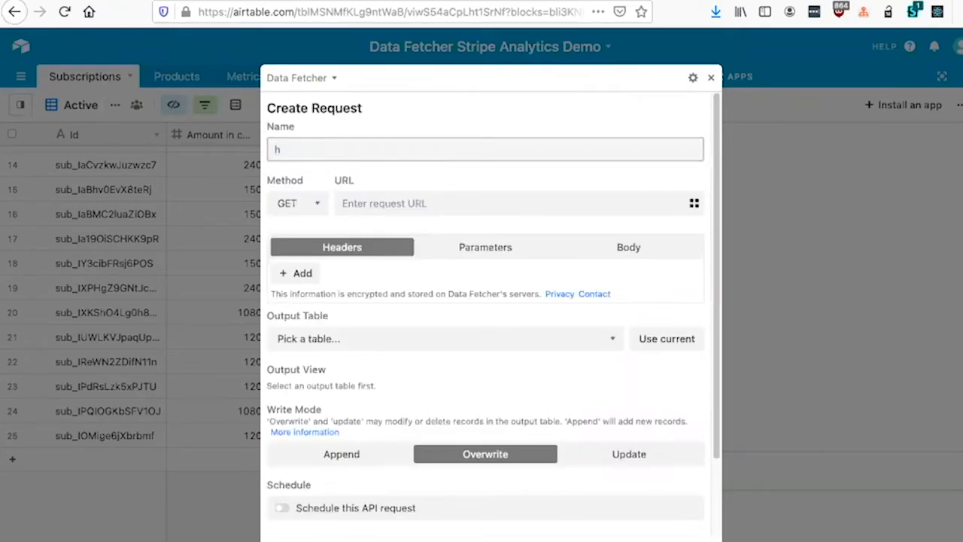
{"action": "key", "text": "BackSpace"}
{"action": "key", "text": "BackSpace"}
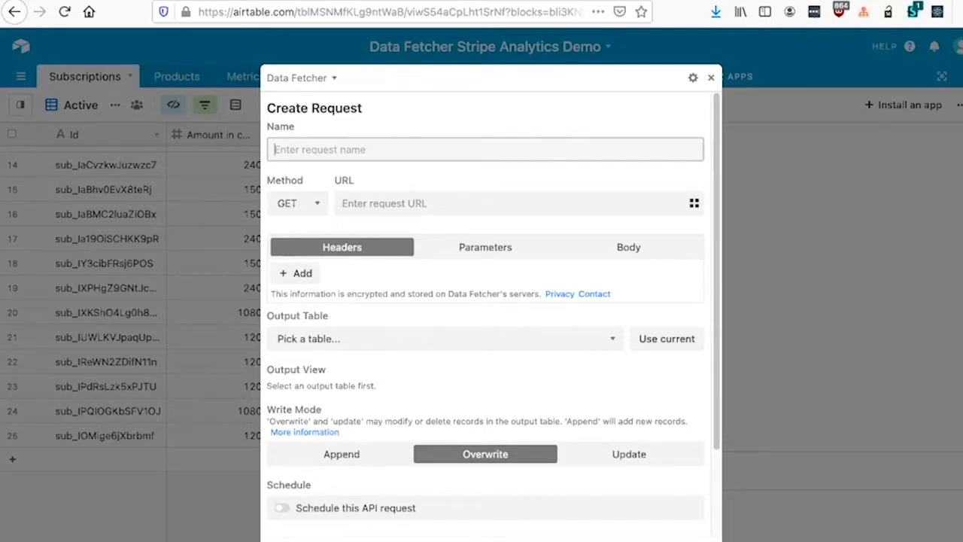
{"action": "key", "text": "XF86AudioLowerVolume"}
{"action": "key", "text": "XF86AudioLowerVolume"}
{"action": "key", "text": "XF86AudioRaiseVolume"}
{"action": "scroll", "coordinate": [327, 150], "scroll_direction": "down", "scroll_amount": 2}
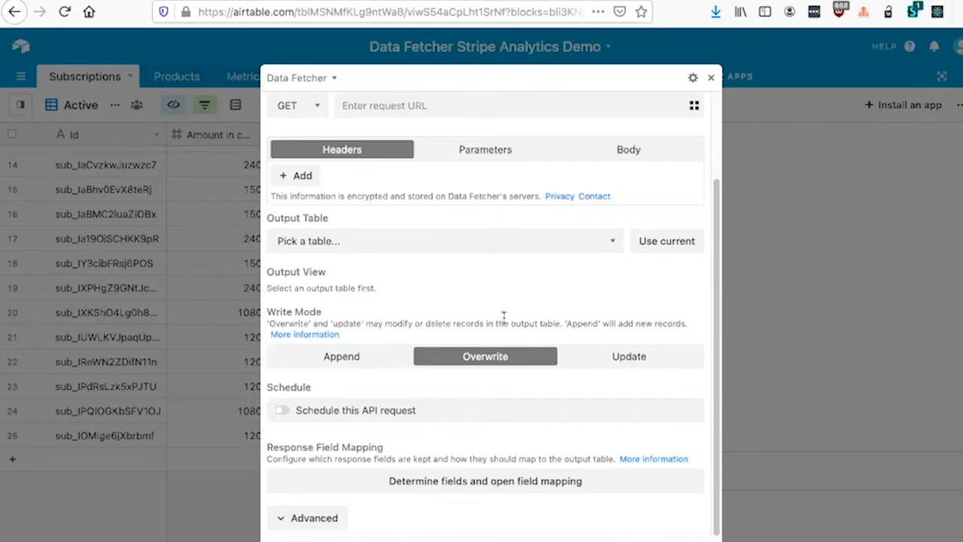
Step: Sign out of the active Data Fetcher account from the app settings and bring up the free account sign-up form
{"action": "left_click", "coordinate": [691, 79]}
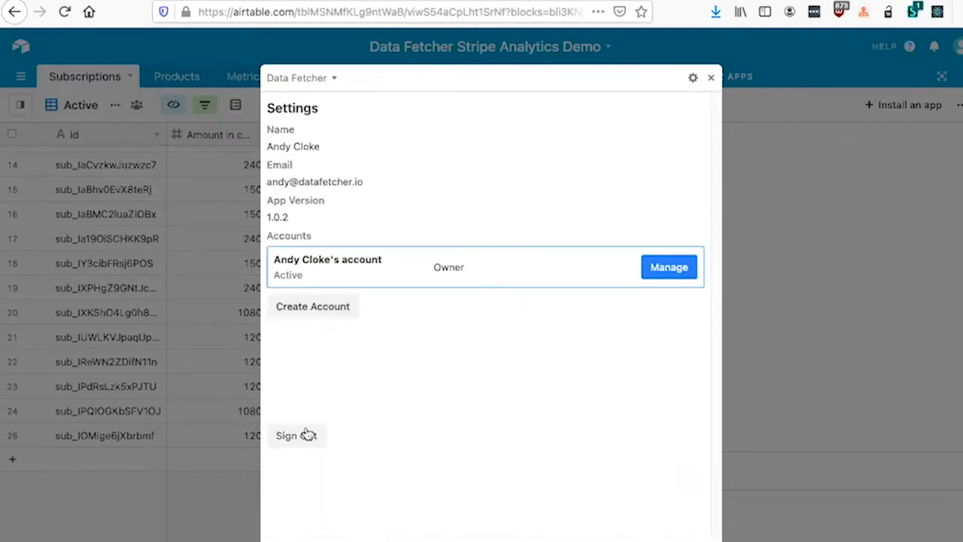
{"action": "left_click", "coordinate": [308, 434]}
{"action": "left_click", "coordinate": [616, 540]}
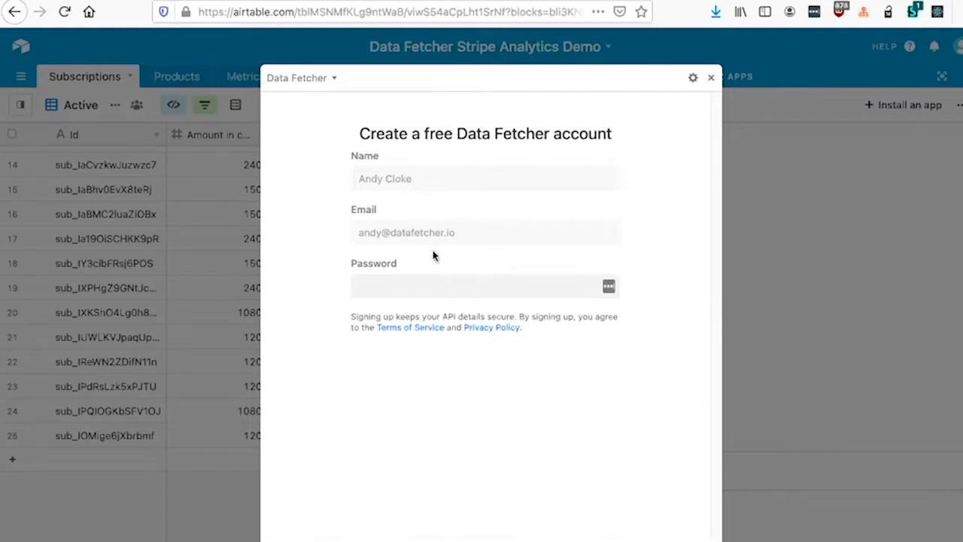
{"action": "left_click", "coordinate": [411, 292]}
{"action": "left_click", "coordinate": [336, 273]}
{"action": "key", "text": "XF86AudioMute"}
{"action": "key", "text": "XF86AudioRaiseVolume"}
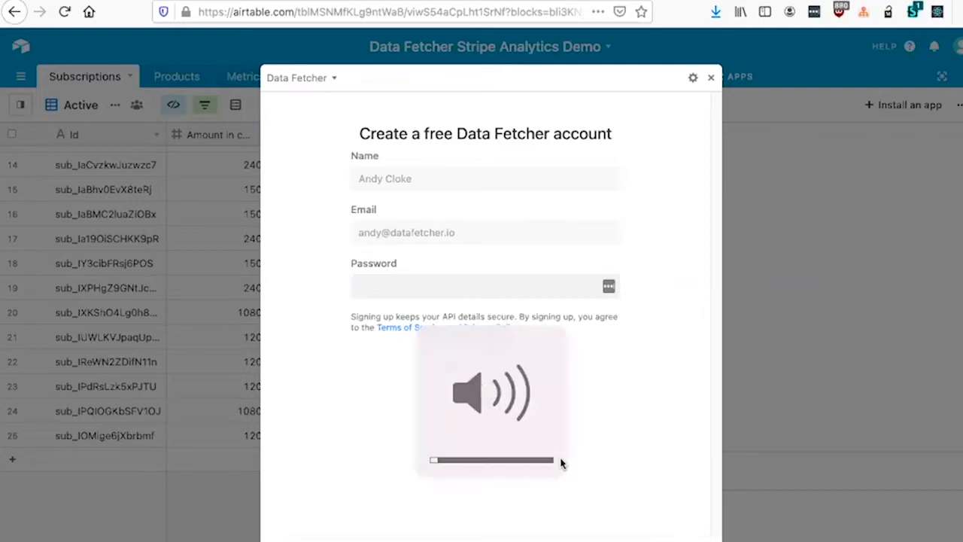